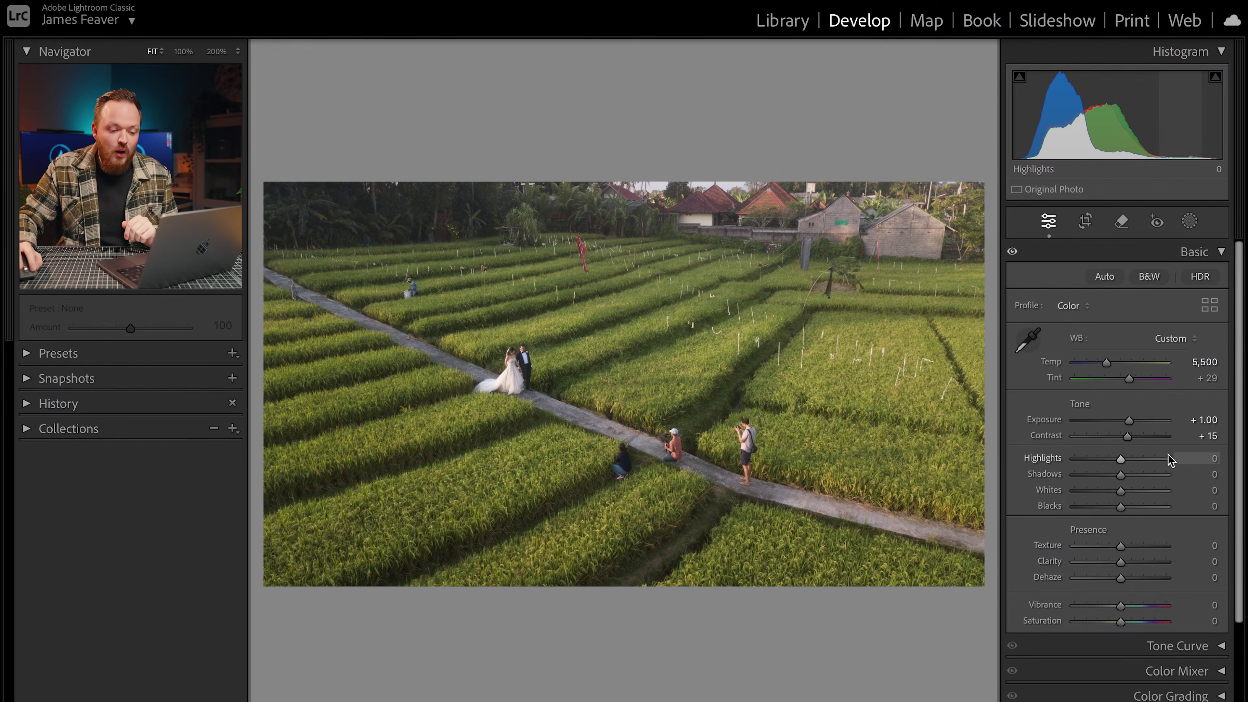
Set the basic tones to Highlights -59, Shadows +30, Whites +15 and Blacks -15
mouse_move(1129, 458)
left_mouse_down()
mouse_move(1091, 468)
mouse_move(1139, 475)
left_mouse_up()
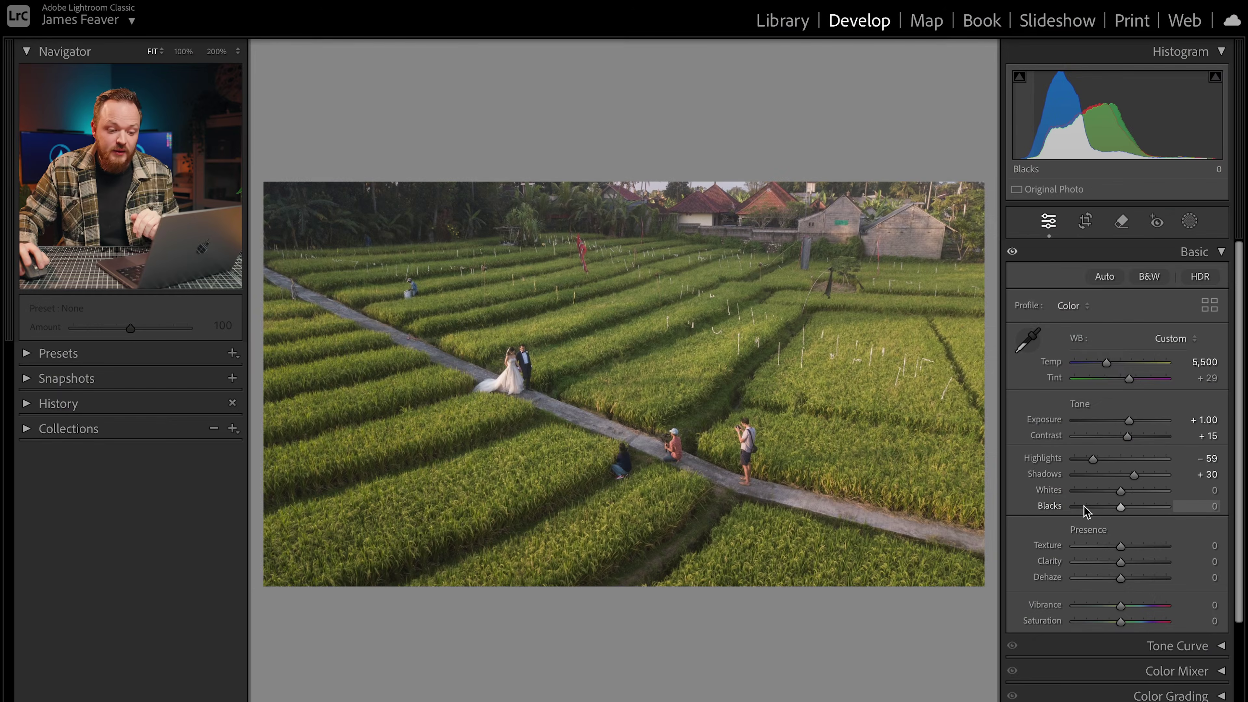
type("15")
key("Return")
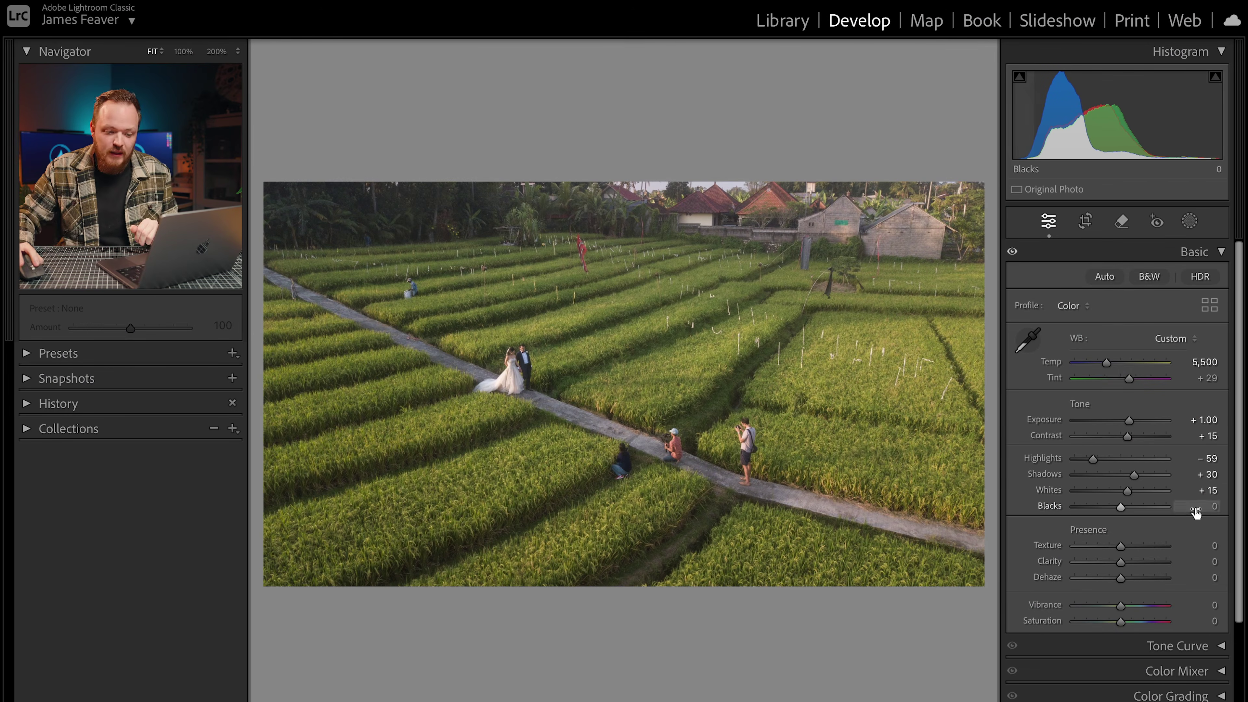
type("-1")
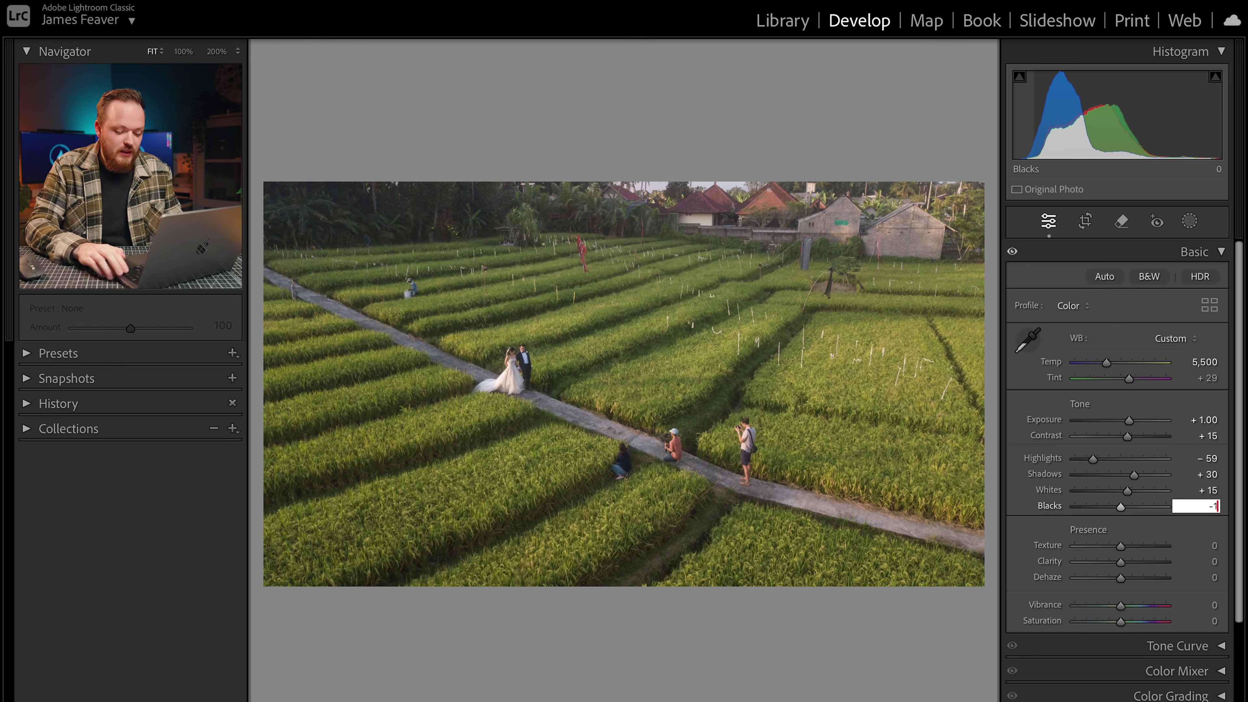
type("5")
key("Return")
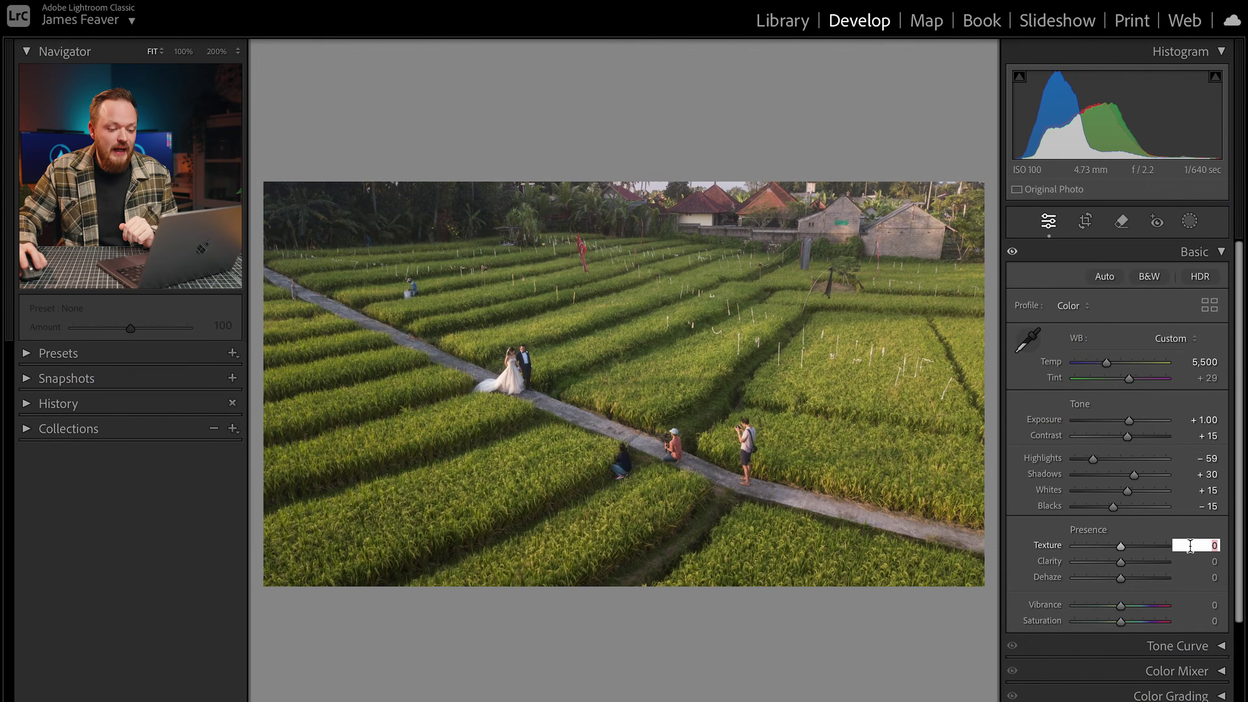
Set the presence adjustments to Texture +10, Clarity -20 and Dehaze +10
type("10")
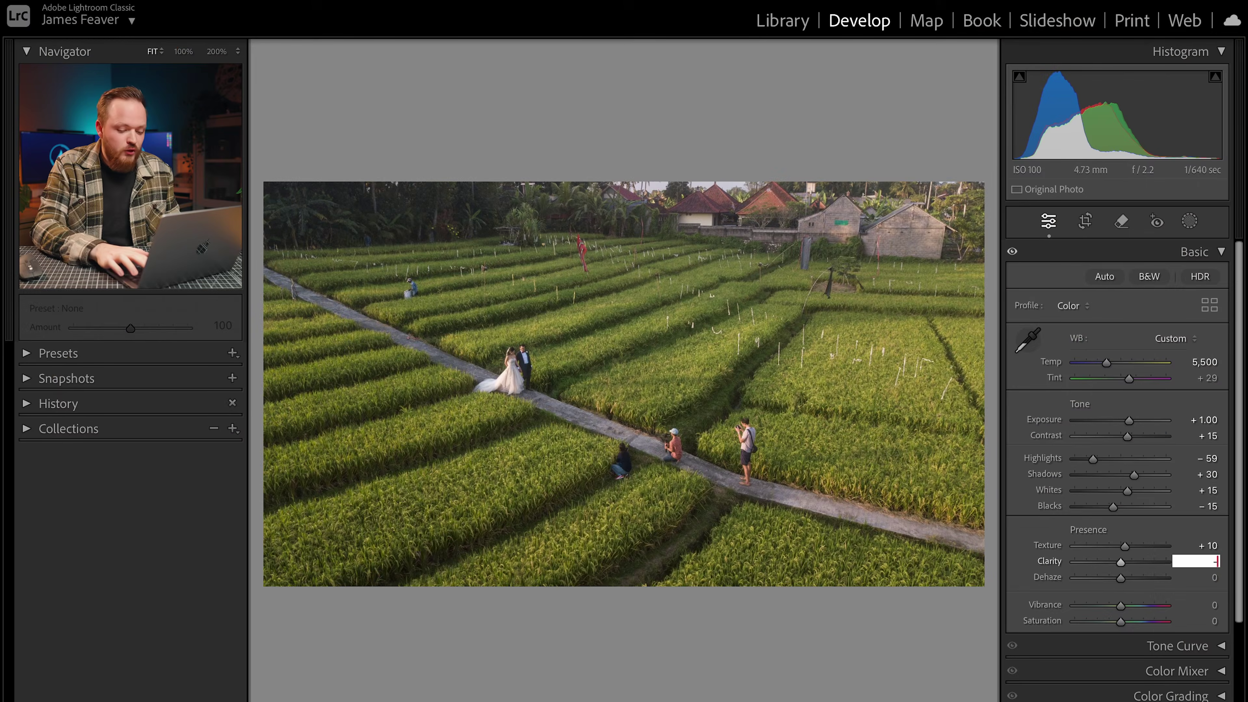
key("Return")
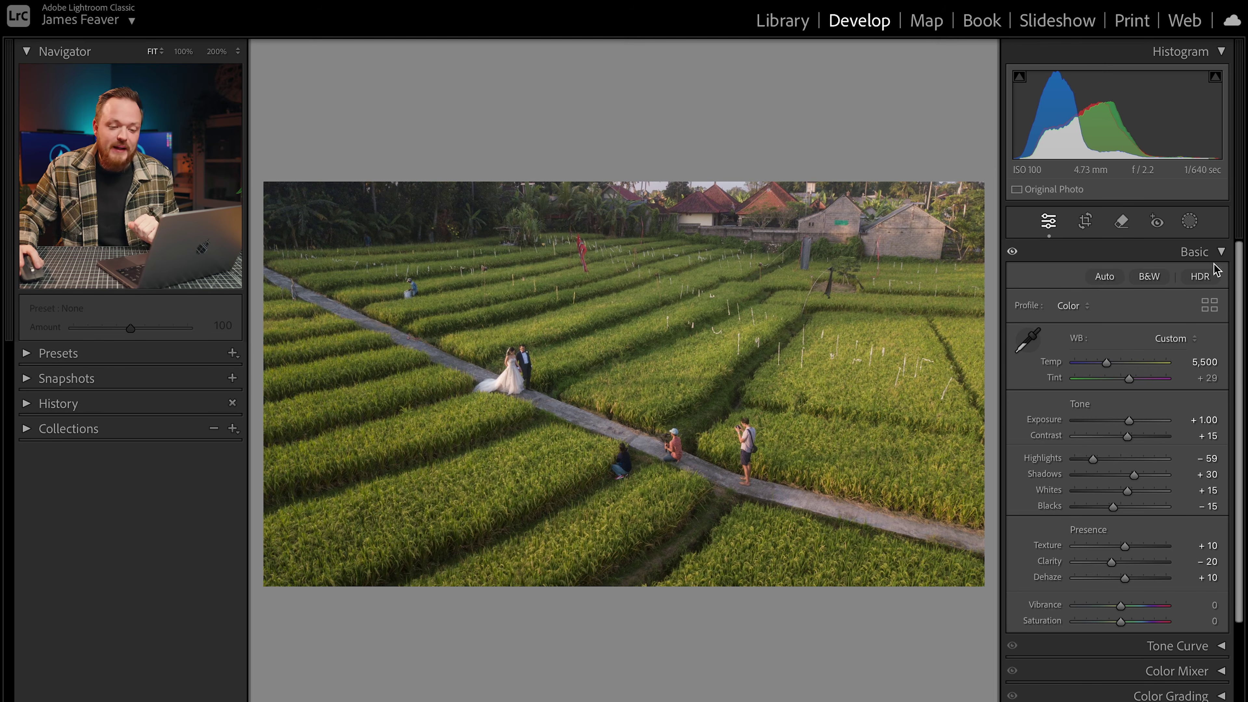
left_click(1195, 252)
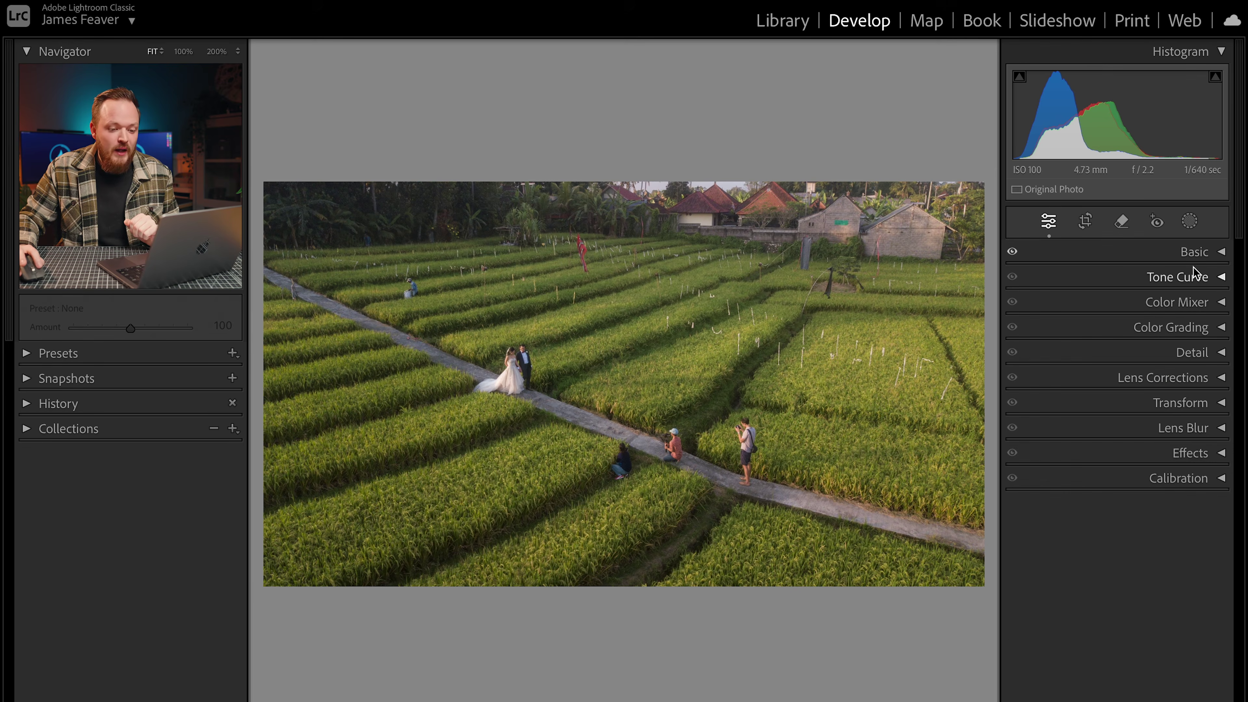
Shape the point curve into a gentle S with a raised highlight point and a shadow point lowered to input 69, output 59
left_click(1193, 275)
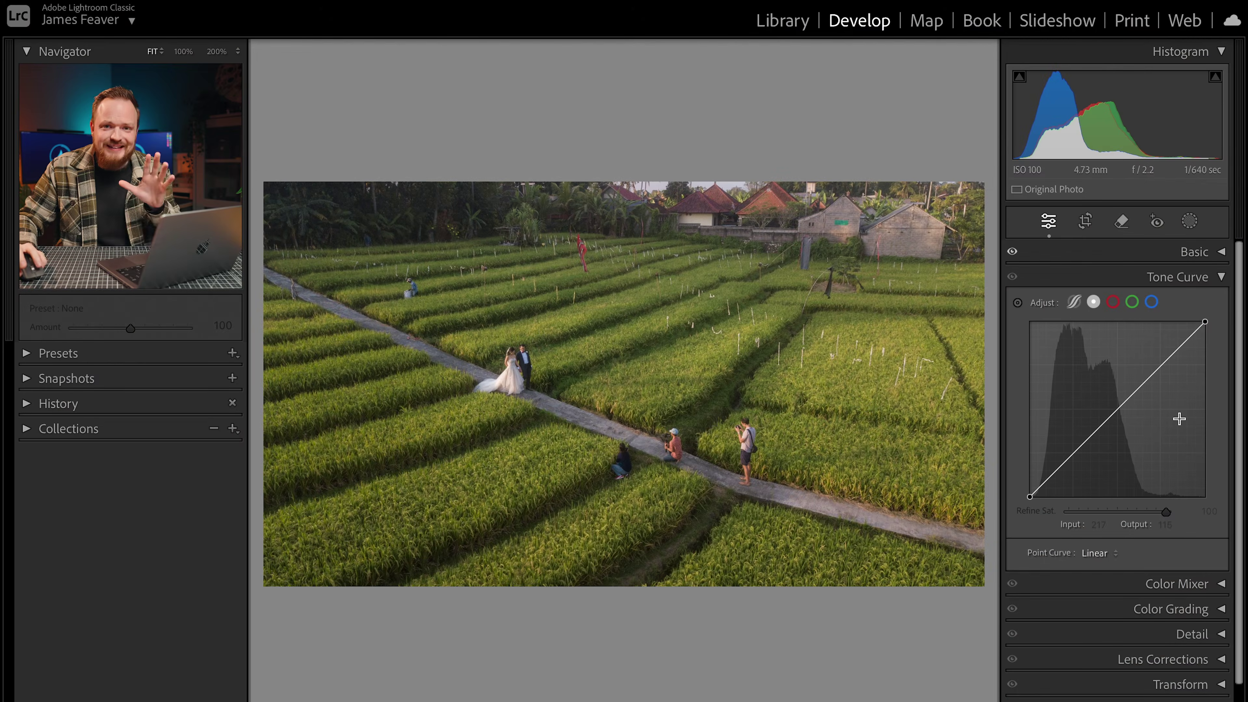
left_click(1159, 366)
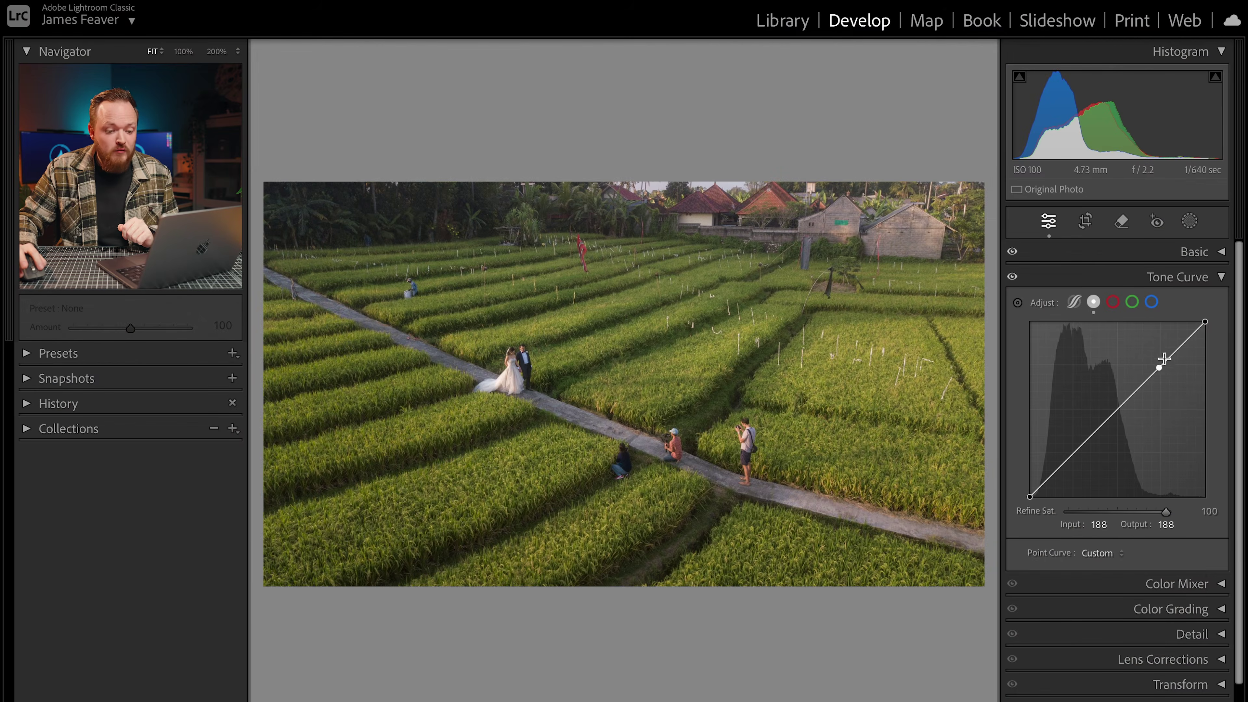
left_click(1075, 452)
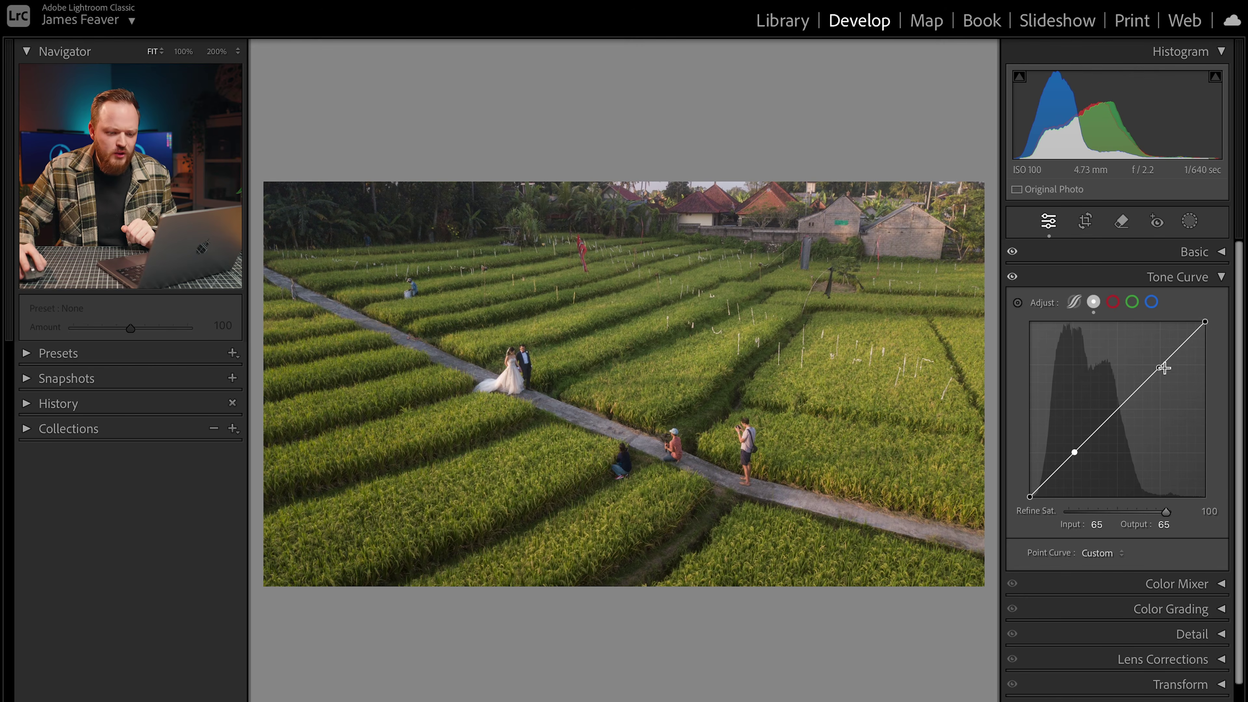
left_click_drag(1159, 367, 1156, 359)
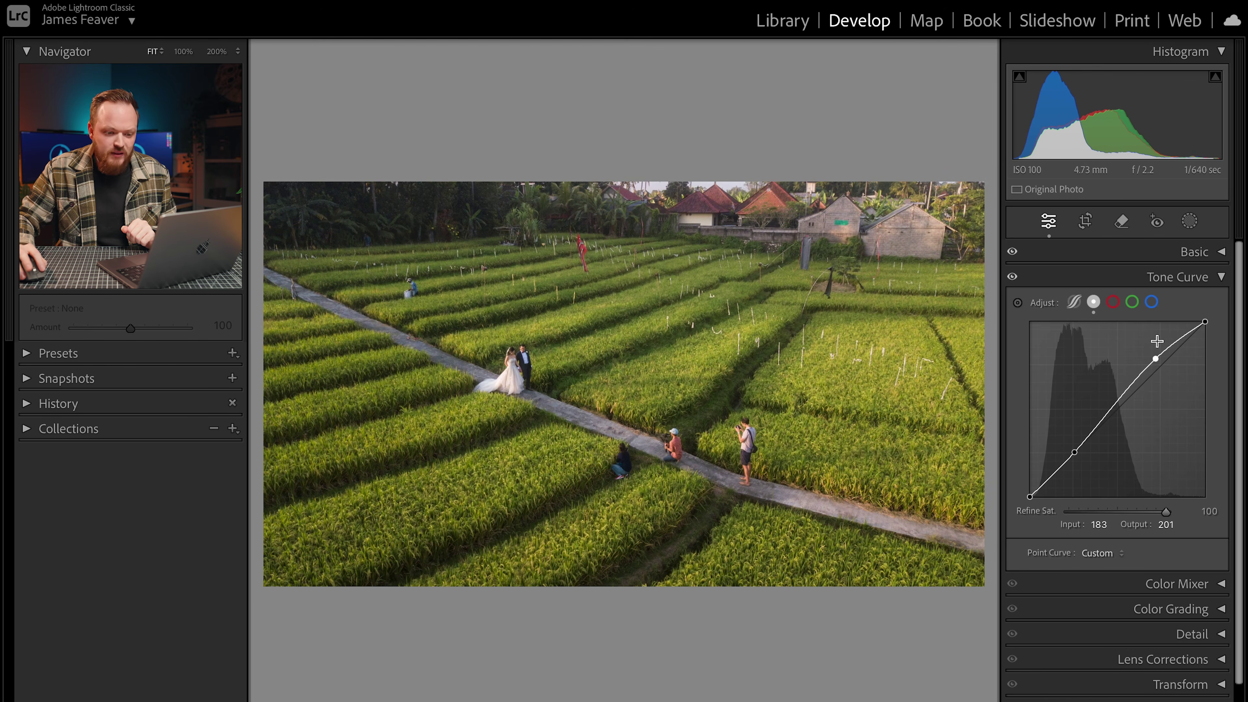
left_click_drag(1075, 452, 1077, 456)
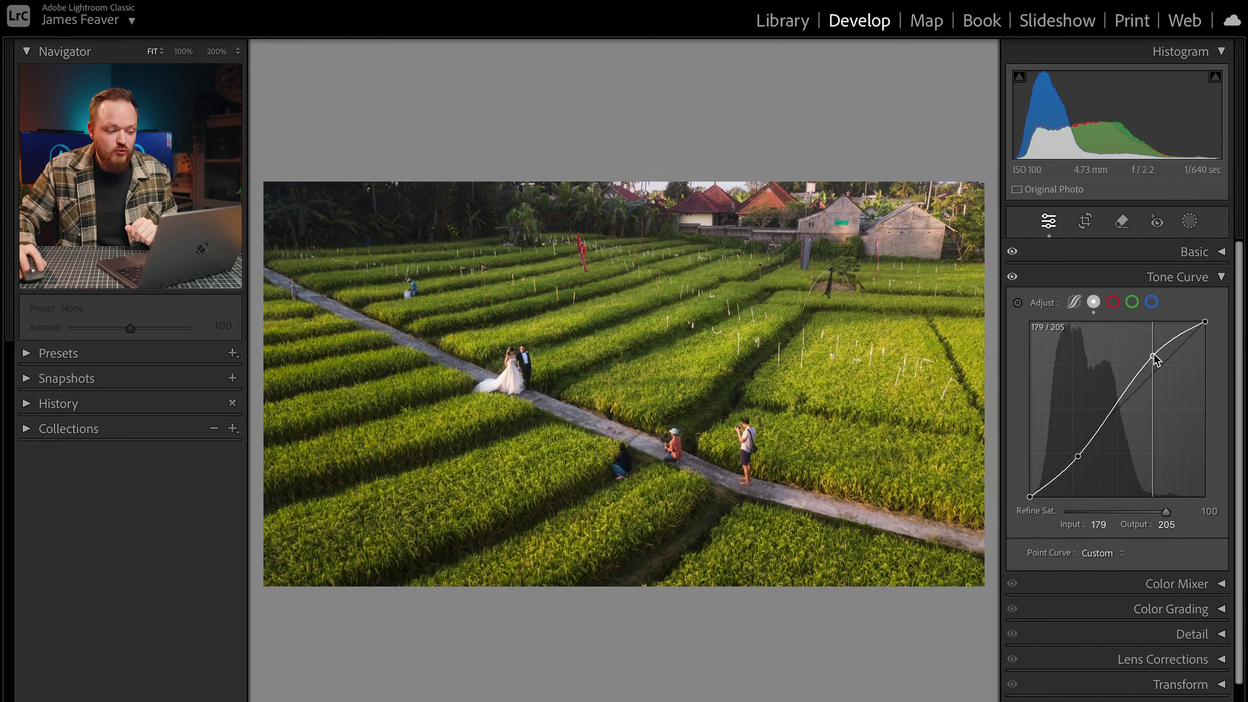
left_click_drag(1156, 357, 1155, 358)
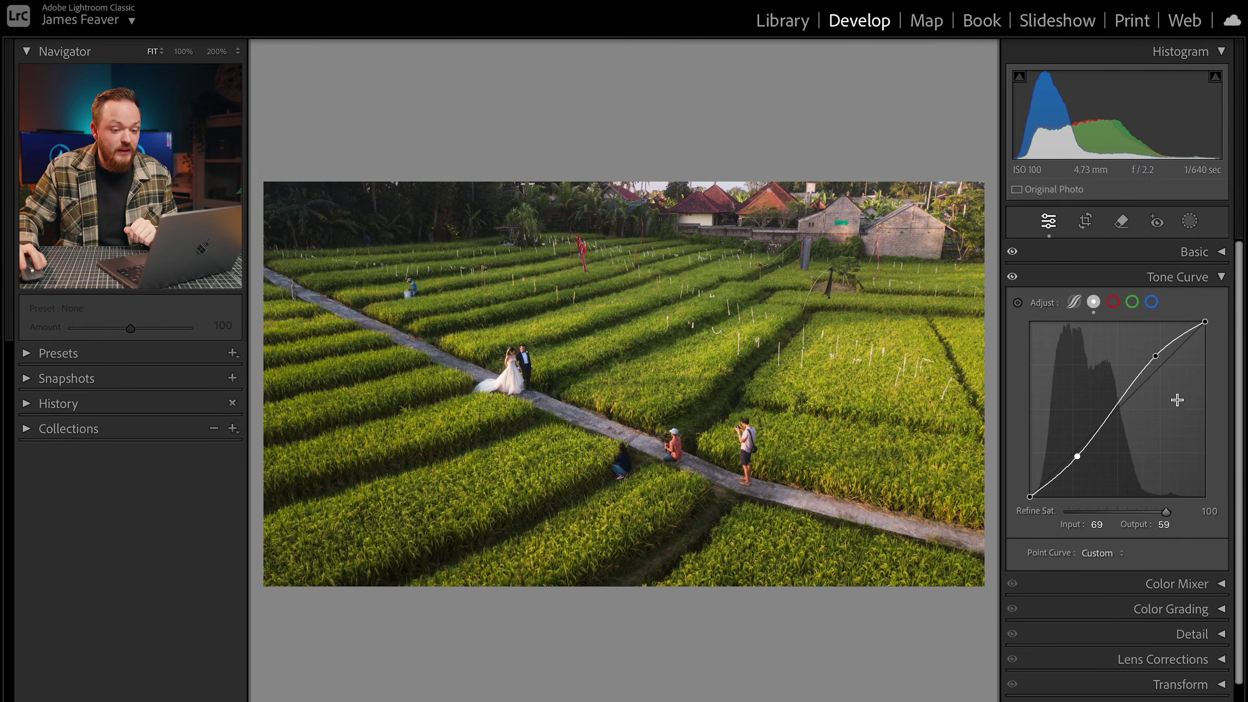
left_click(1187, 279)
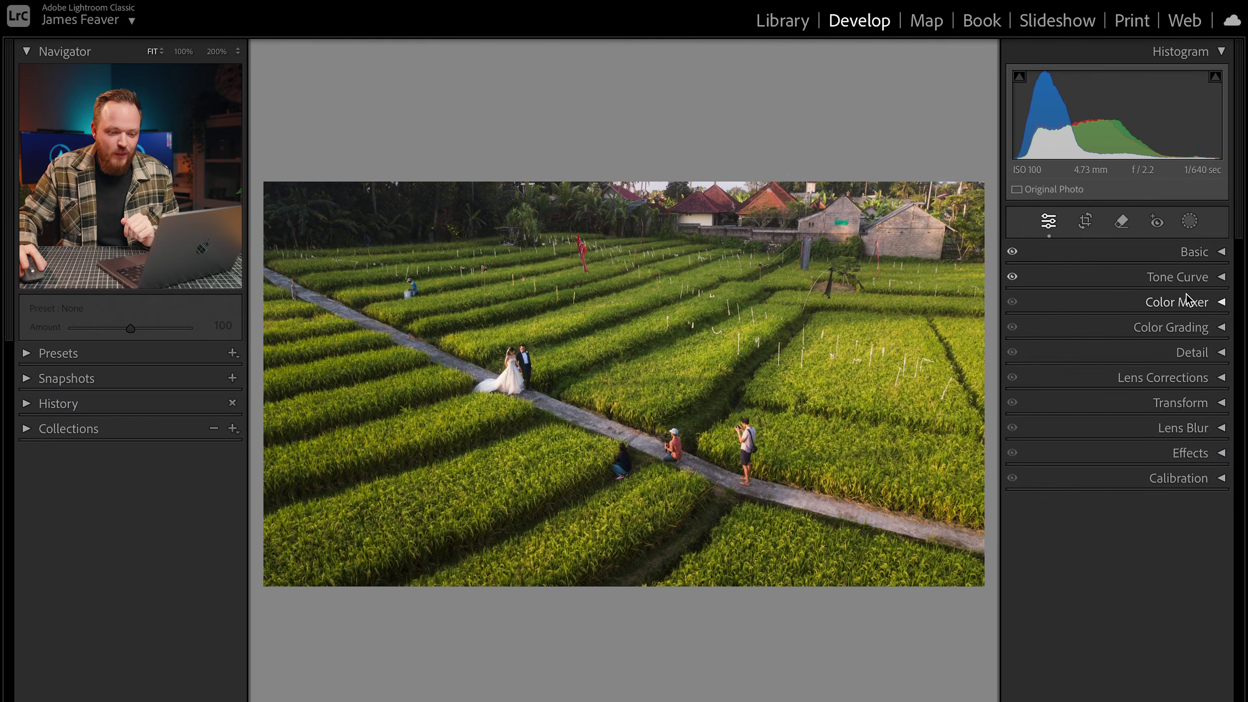
Shift the Color Mixer hues to Yellow +30, Green +30, Aqua -30 and Blue -30
left_click(1186, 298)
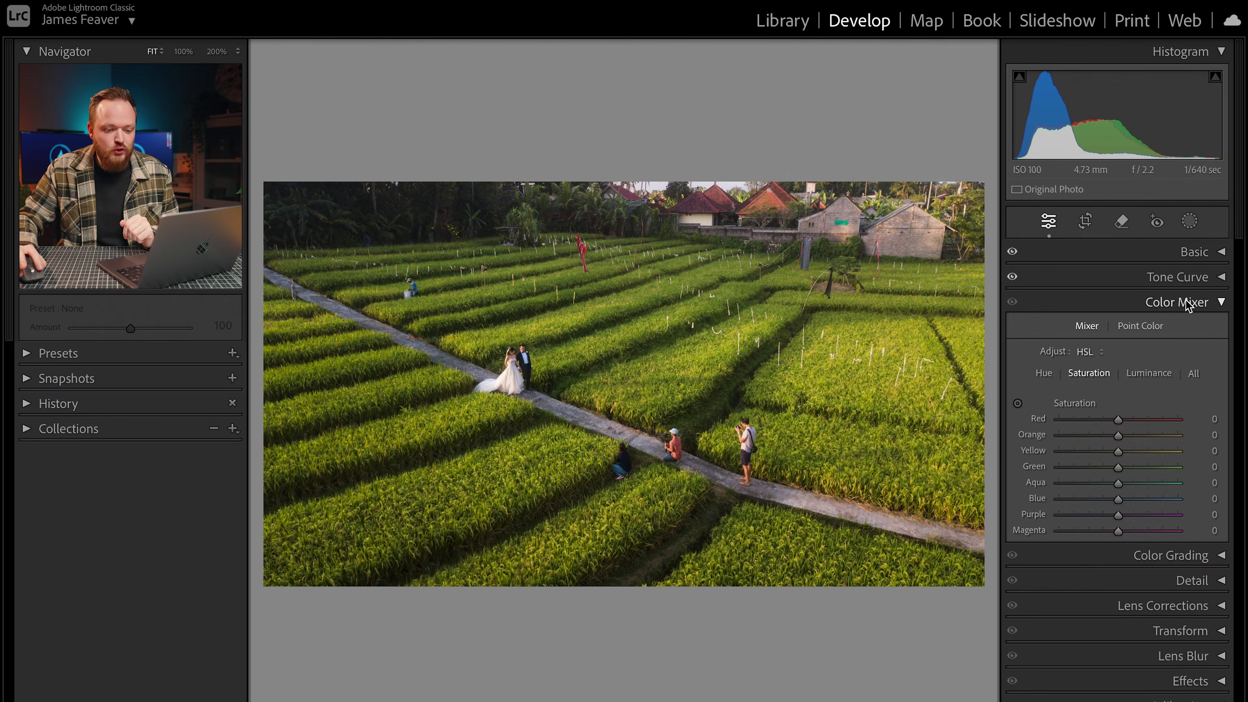
left_click(1044, 375)
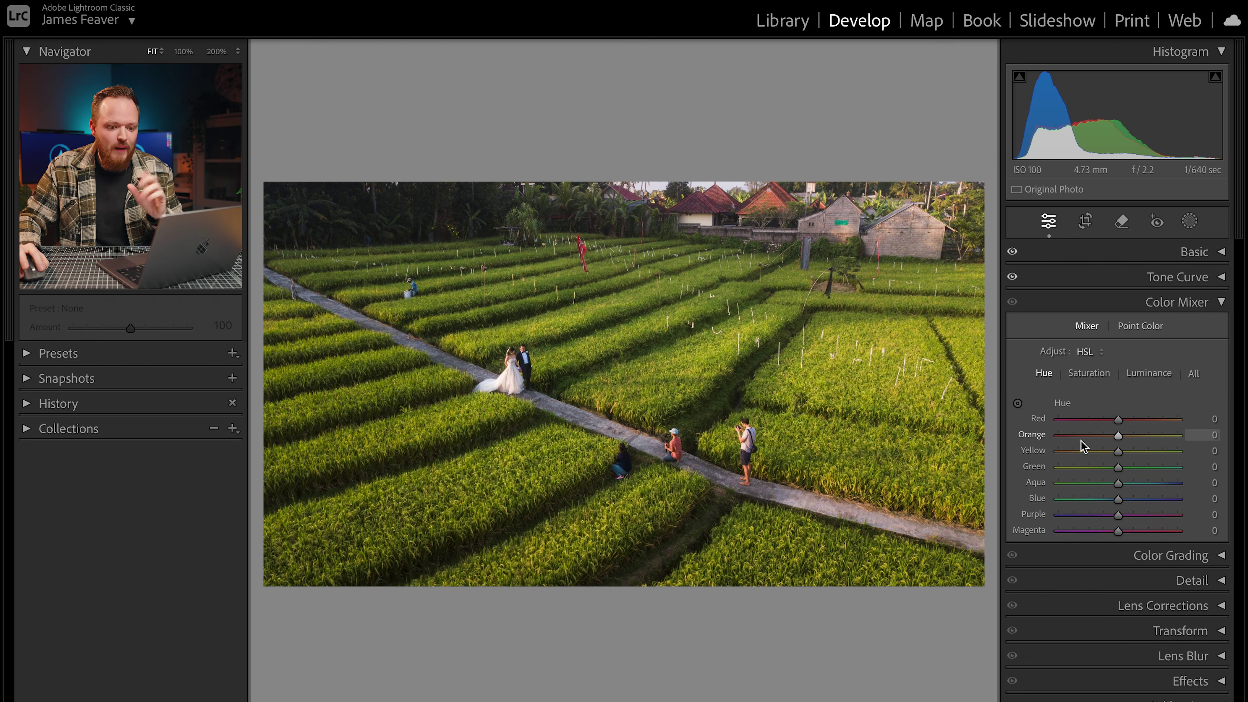
left_click(1204, 452)
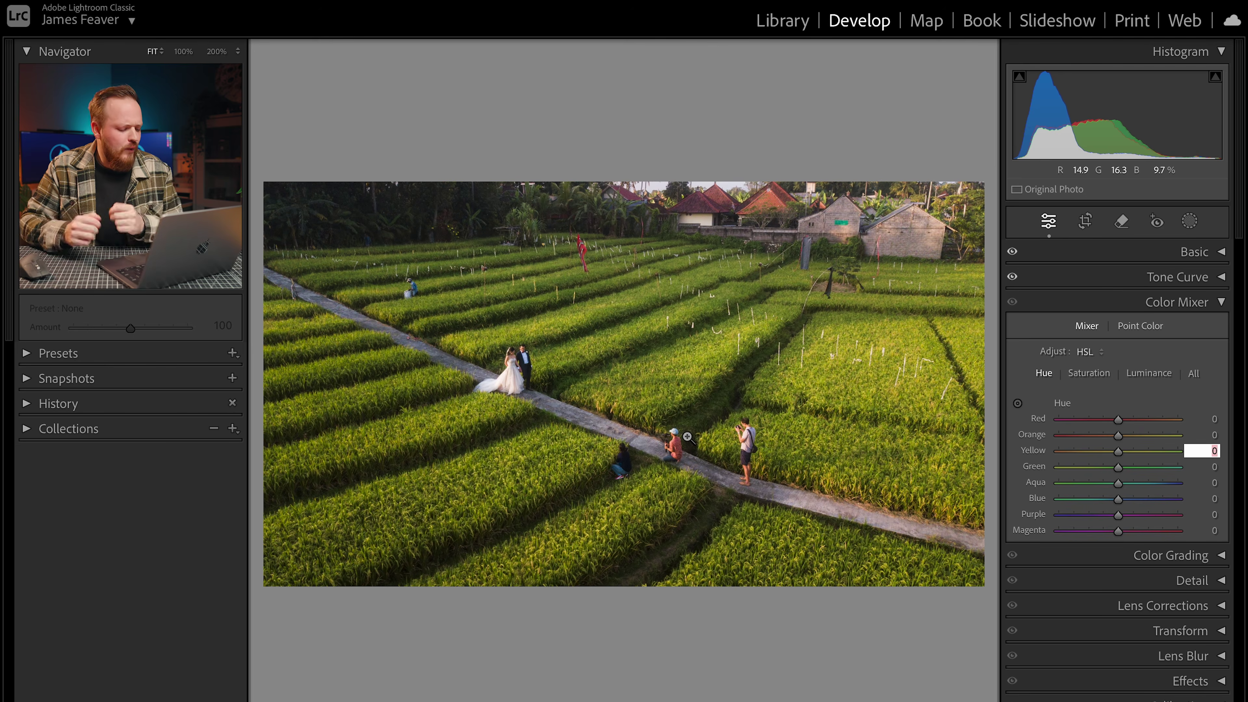
key("Return")
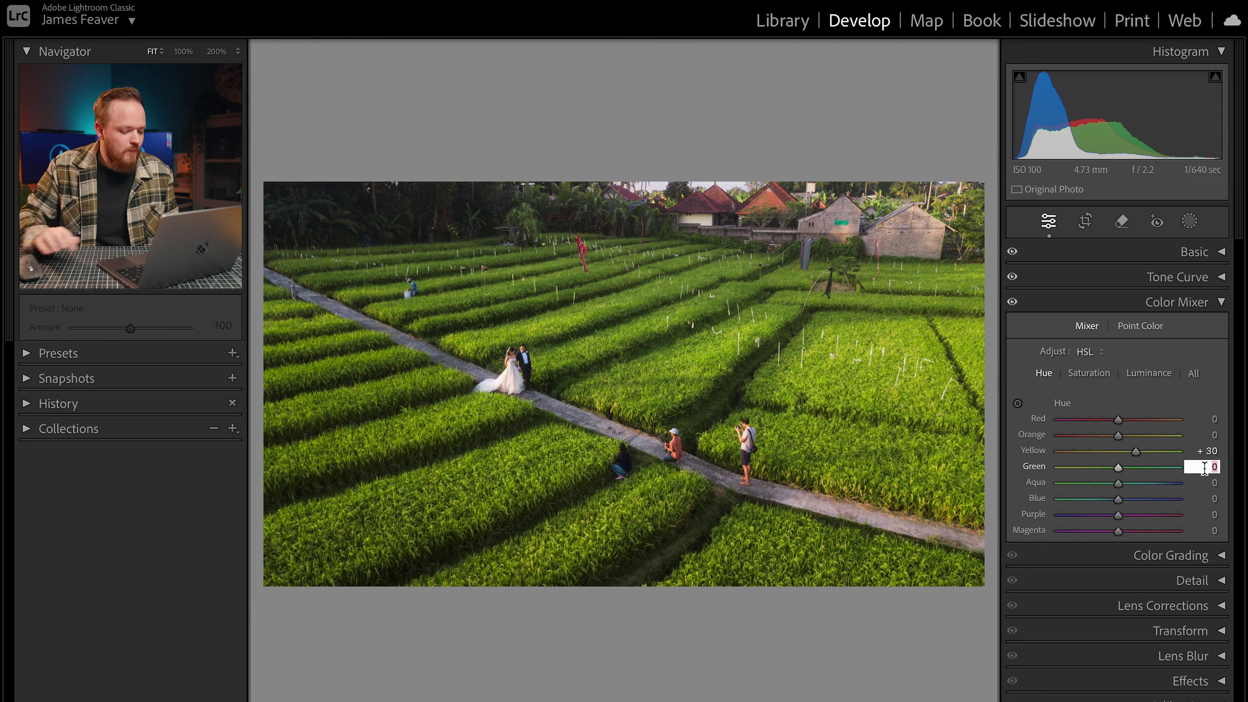
type("30")
key("Return")
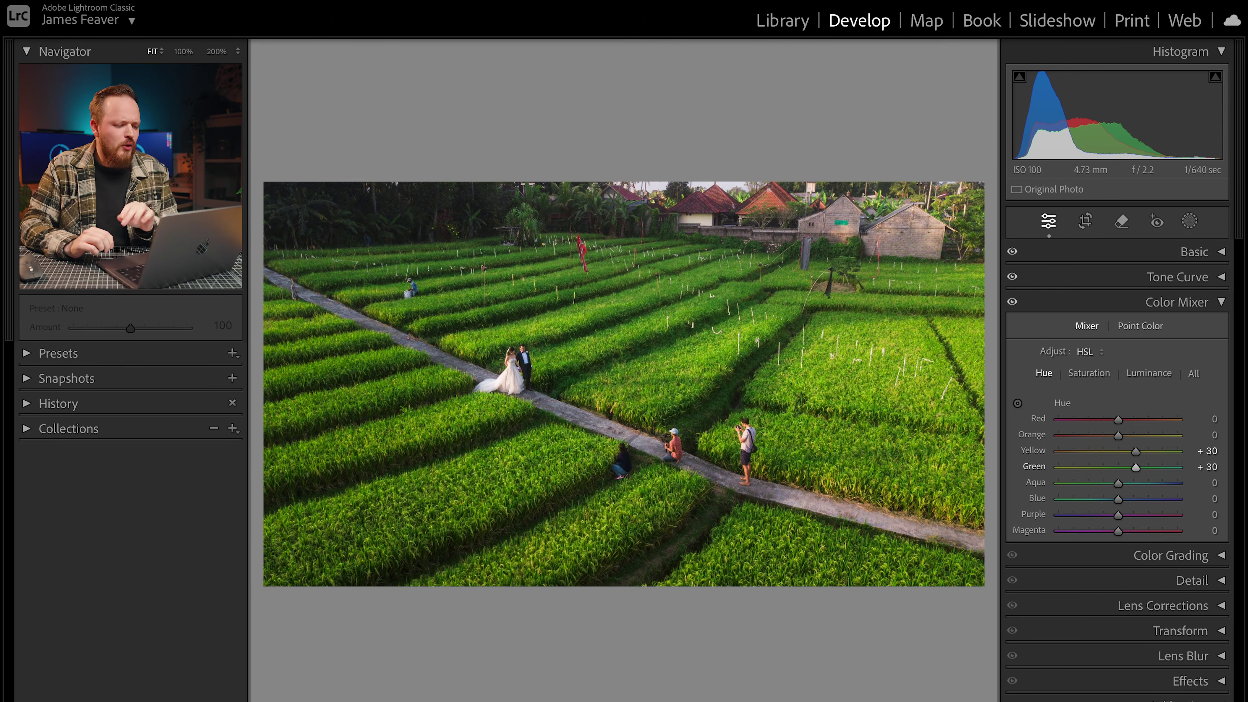
left_click(1208, 482)
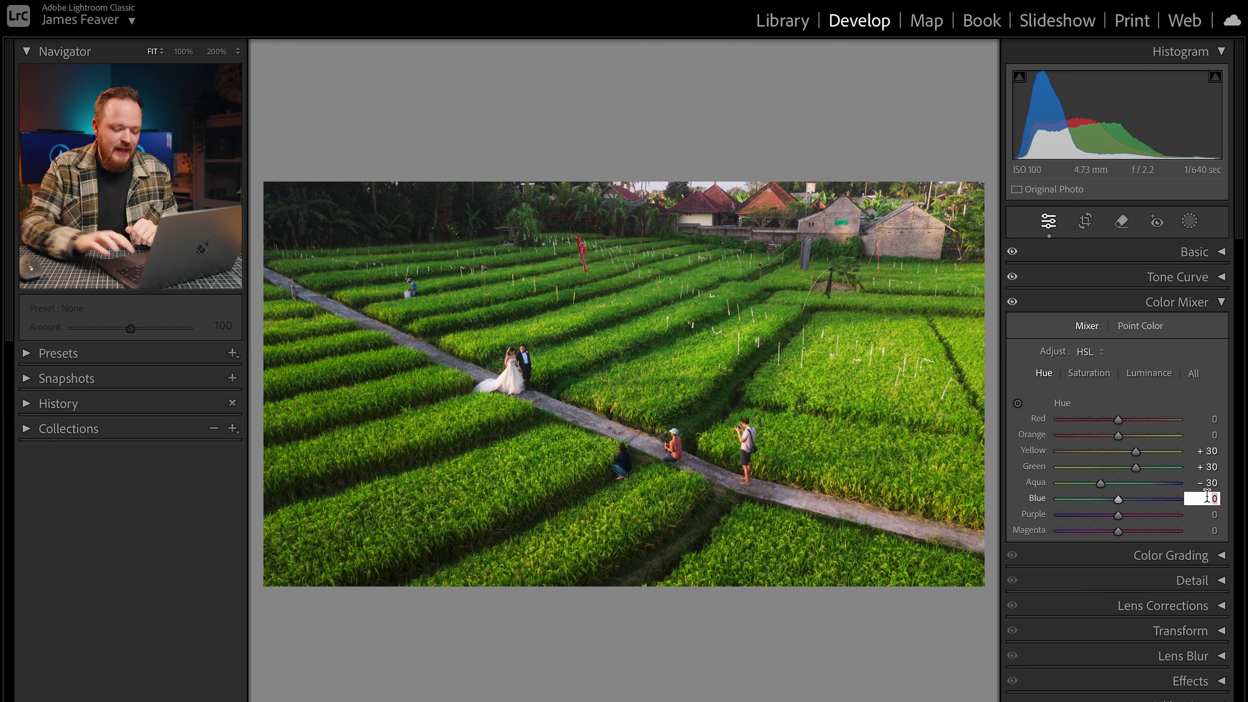
type("-30")
key("Return")
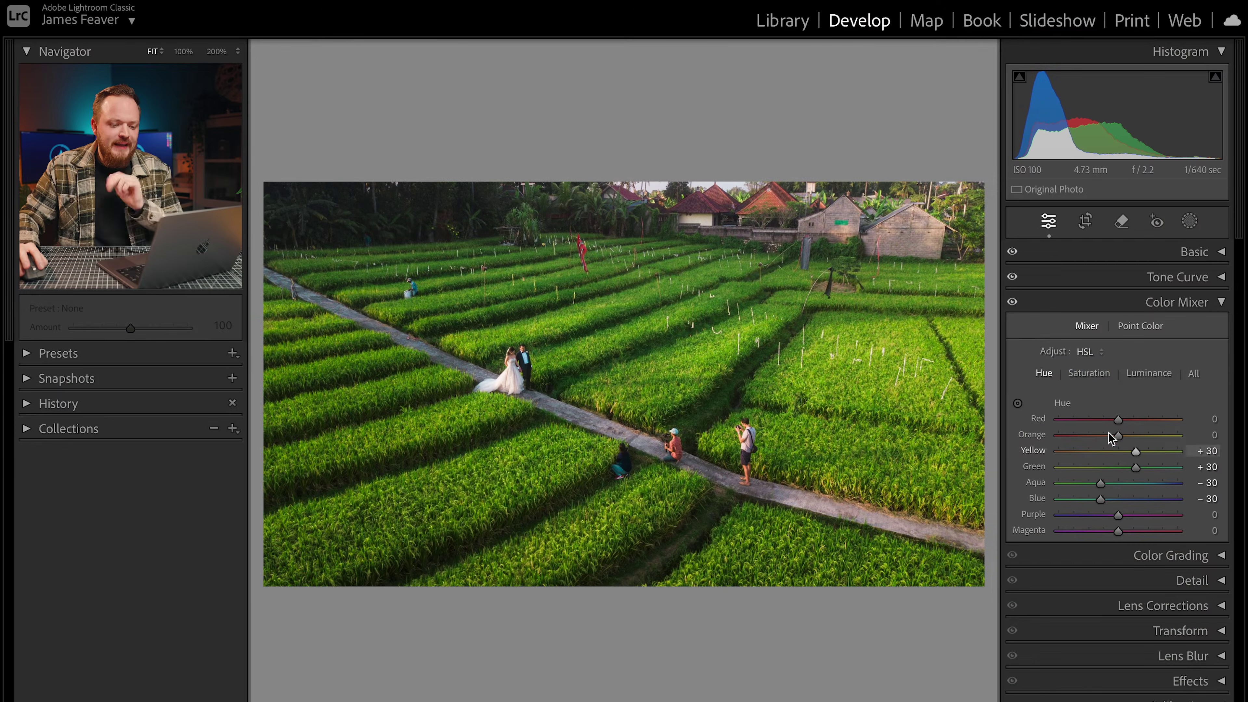
Reduce the Color Mixer saturation to Yellow -30, Green -50, Aqua -30 and Blue -30
left_click(1087, 374)
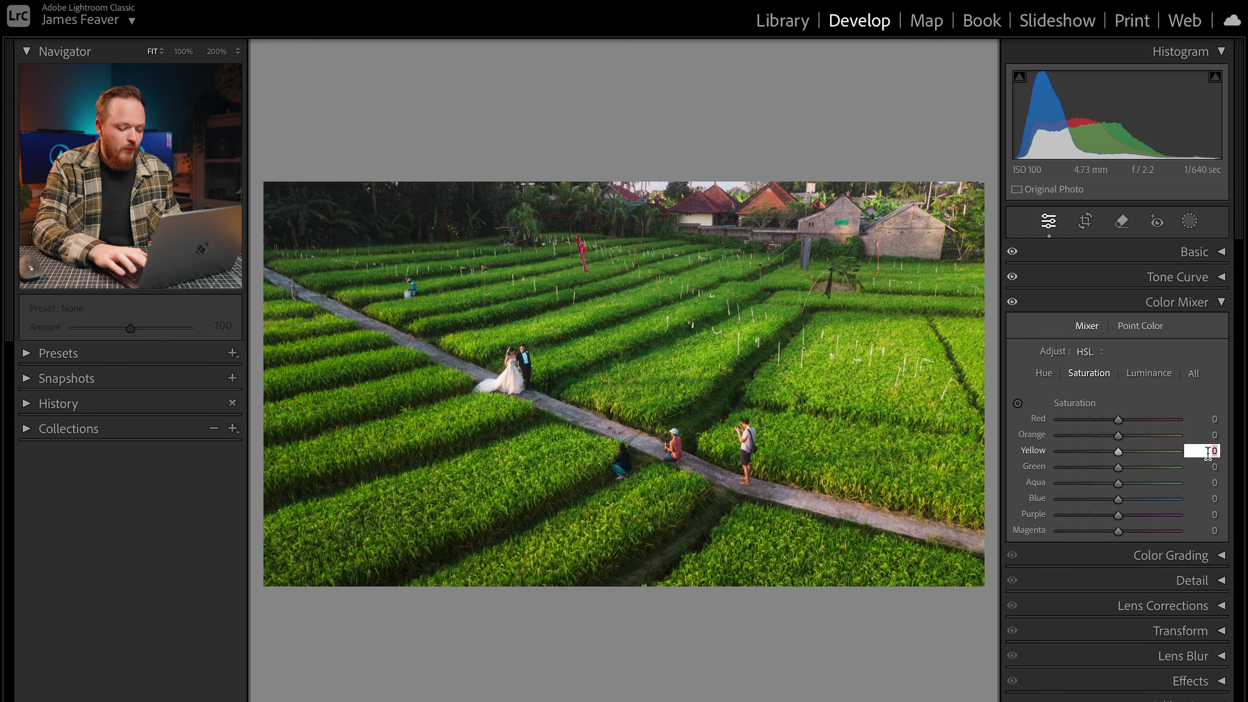
key("Return")
left_click(1207, 466)
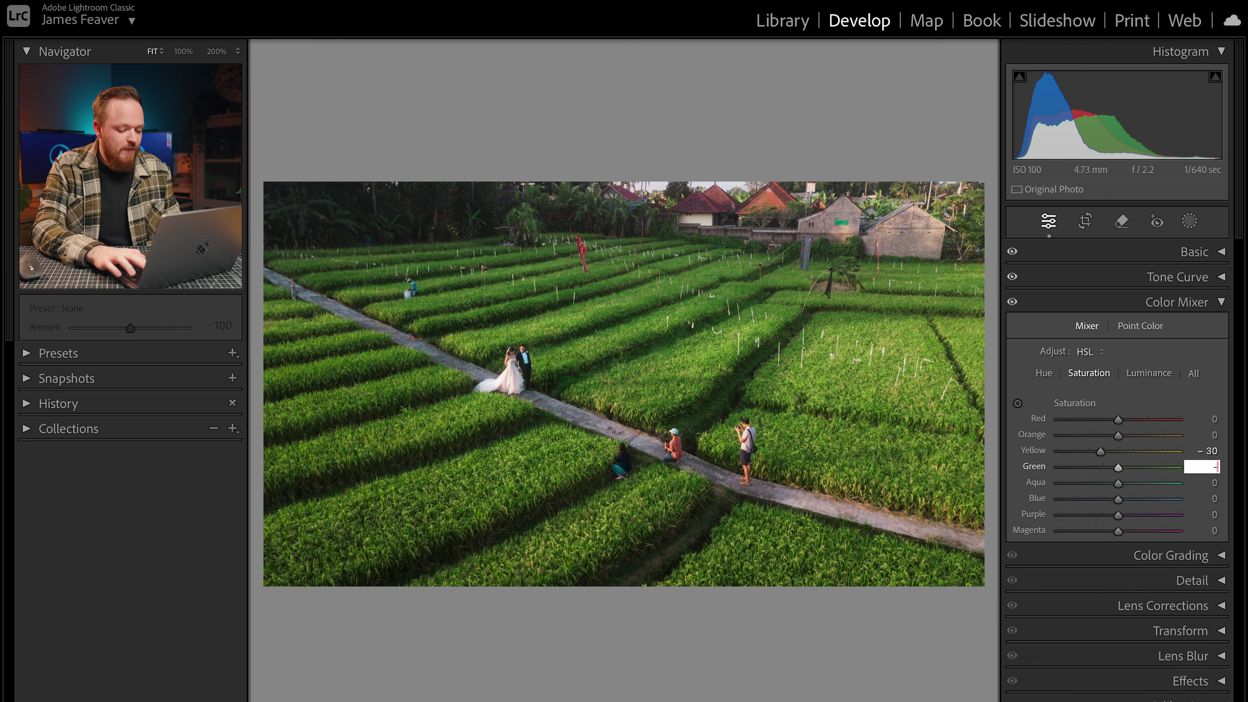
key("Return")
left_click(1206, 481)
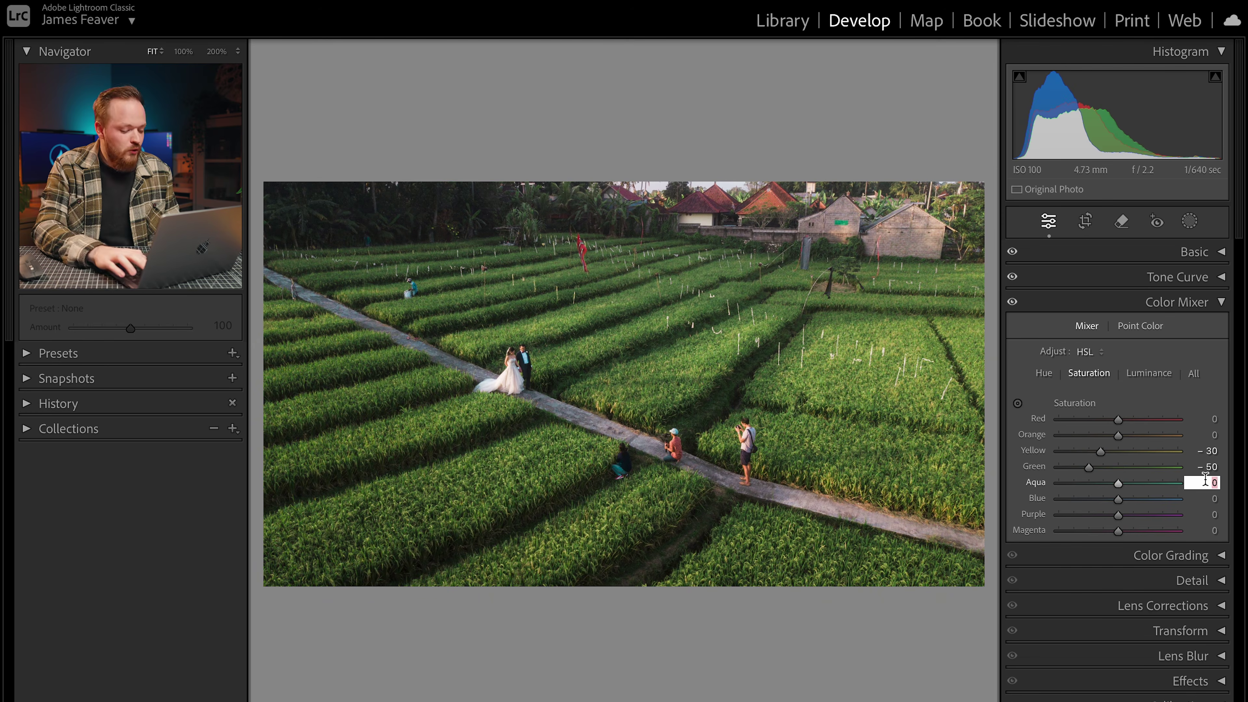
key("Tab")
type("-")
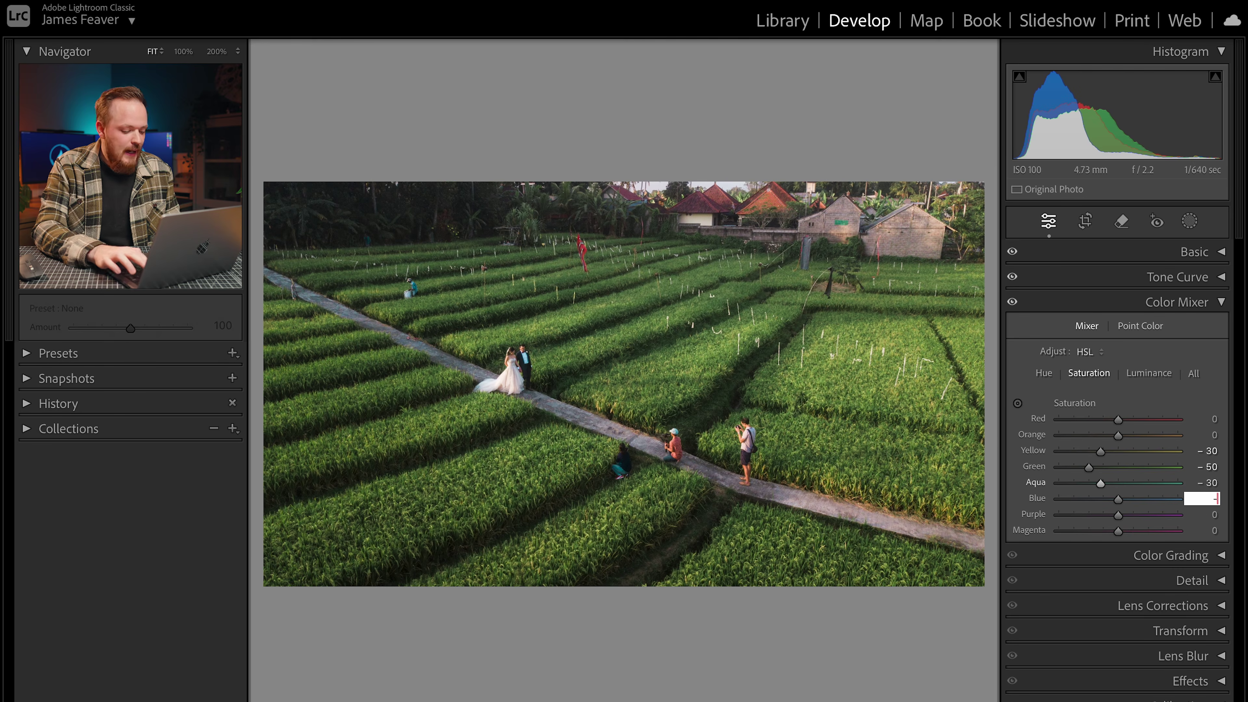
type("30")
key("Return")
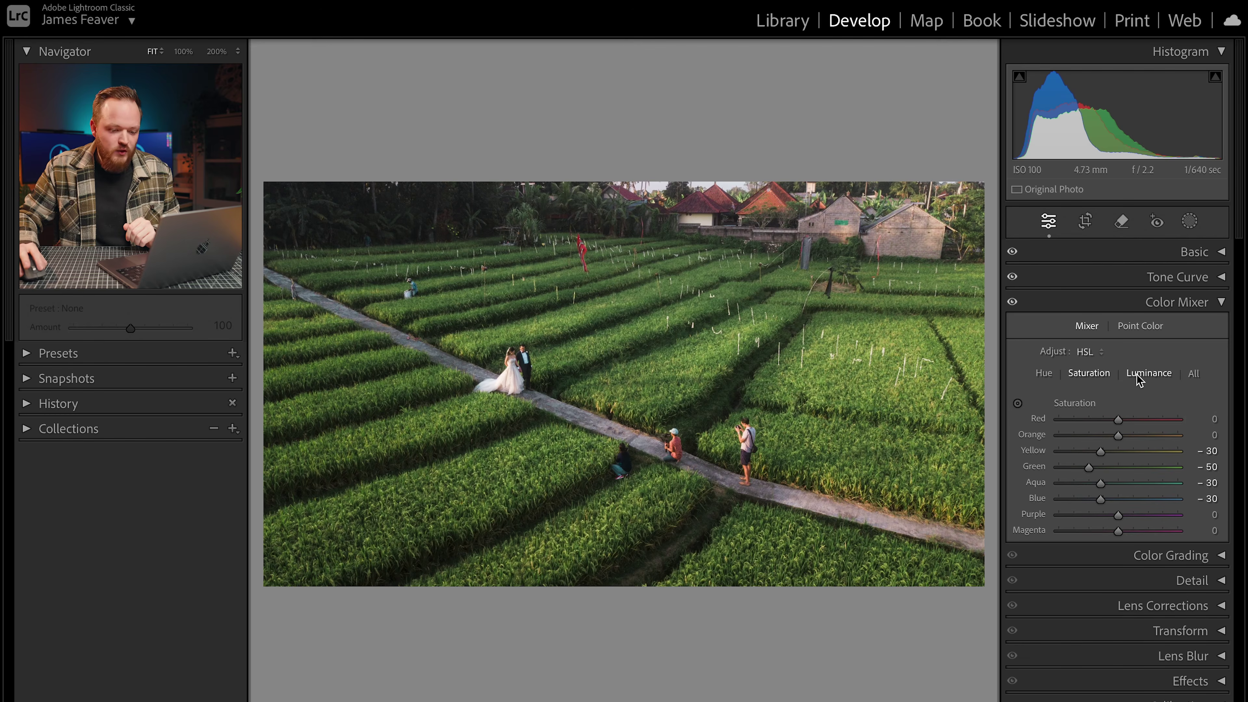
Set the Color Mixer luminance to Yellow +10, Green +10, Aqua -20 and Blue -20
left_click(1138, 378)
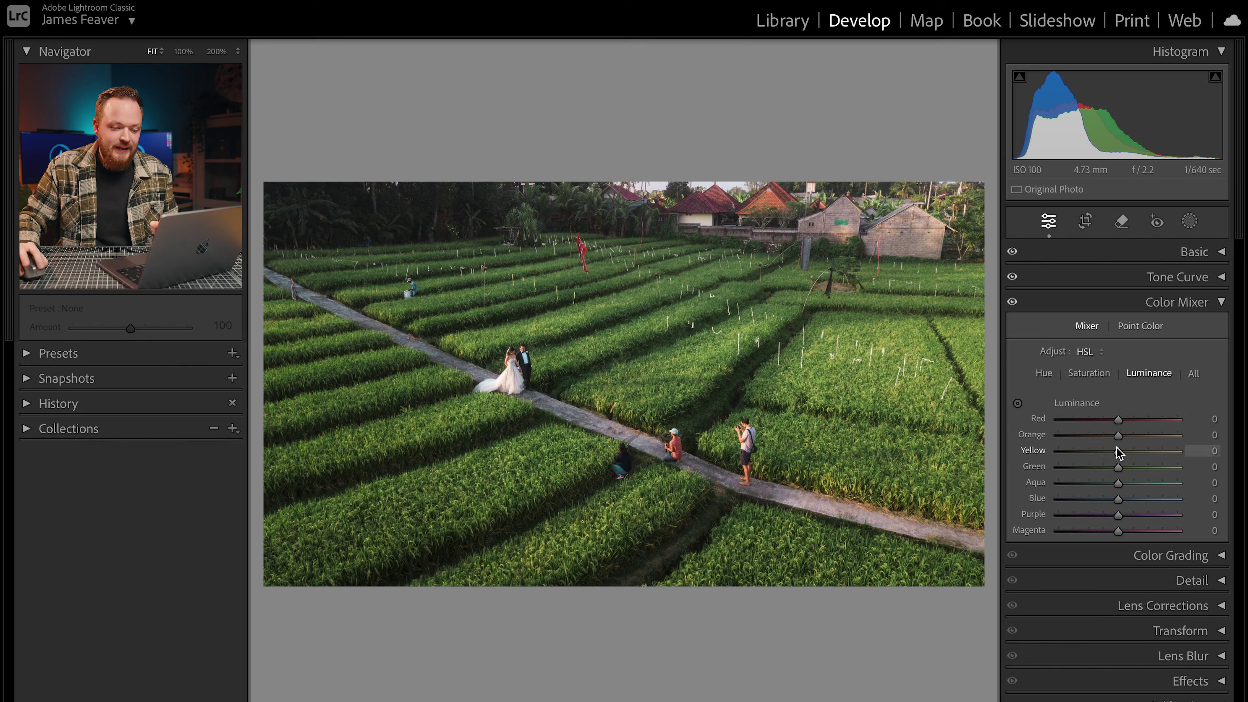
key("Return")
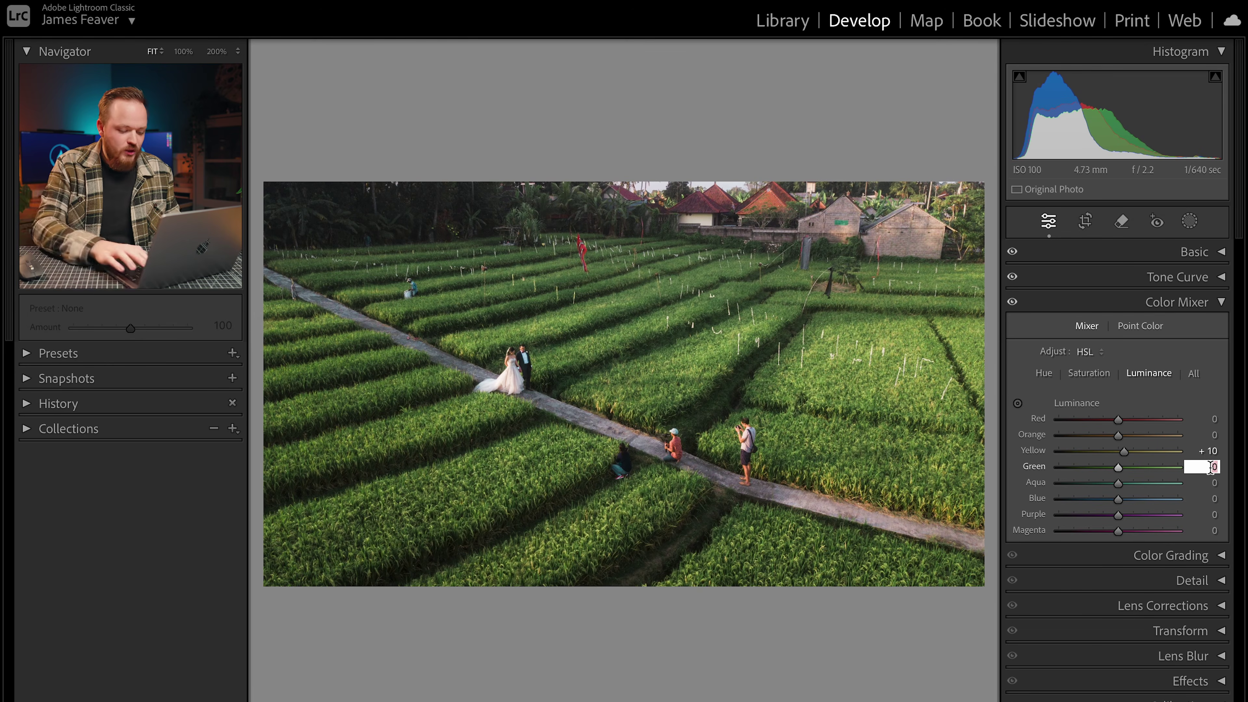
type("10")
key("Return")
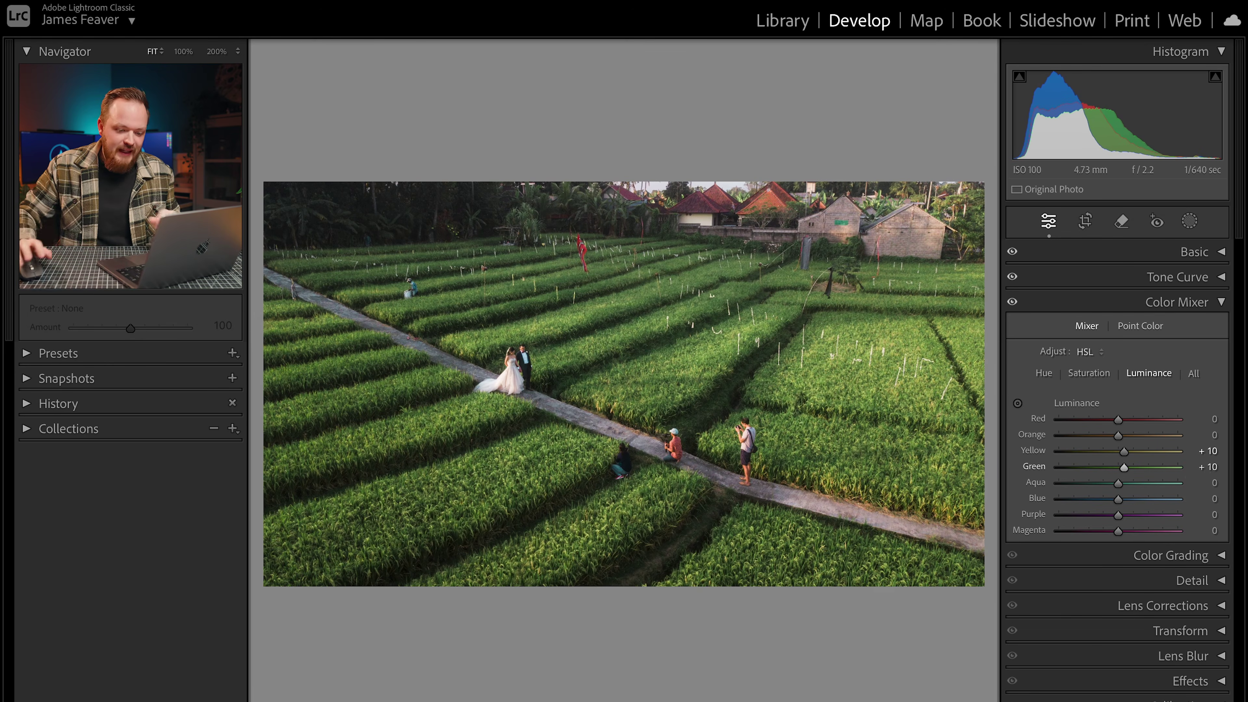
type("-20")
key("Return")
left_click(1208, 494)
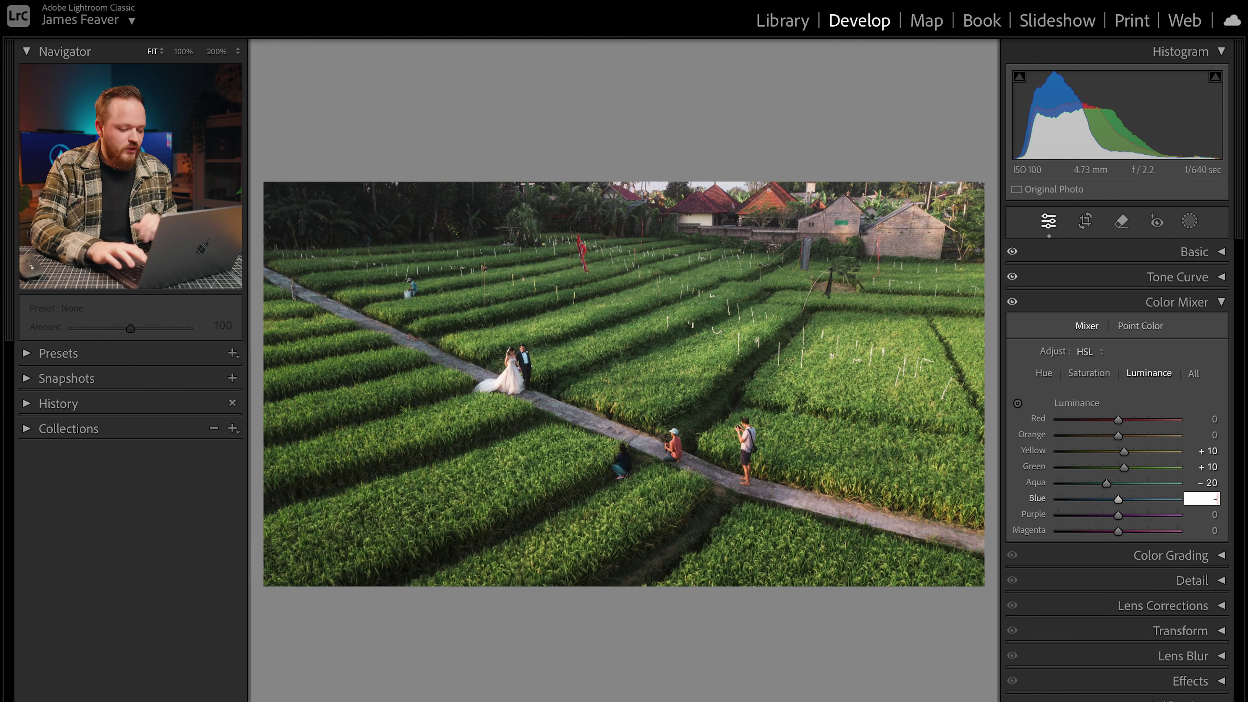
key("Return")
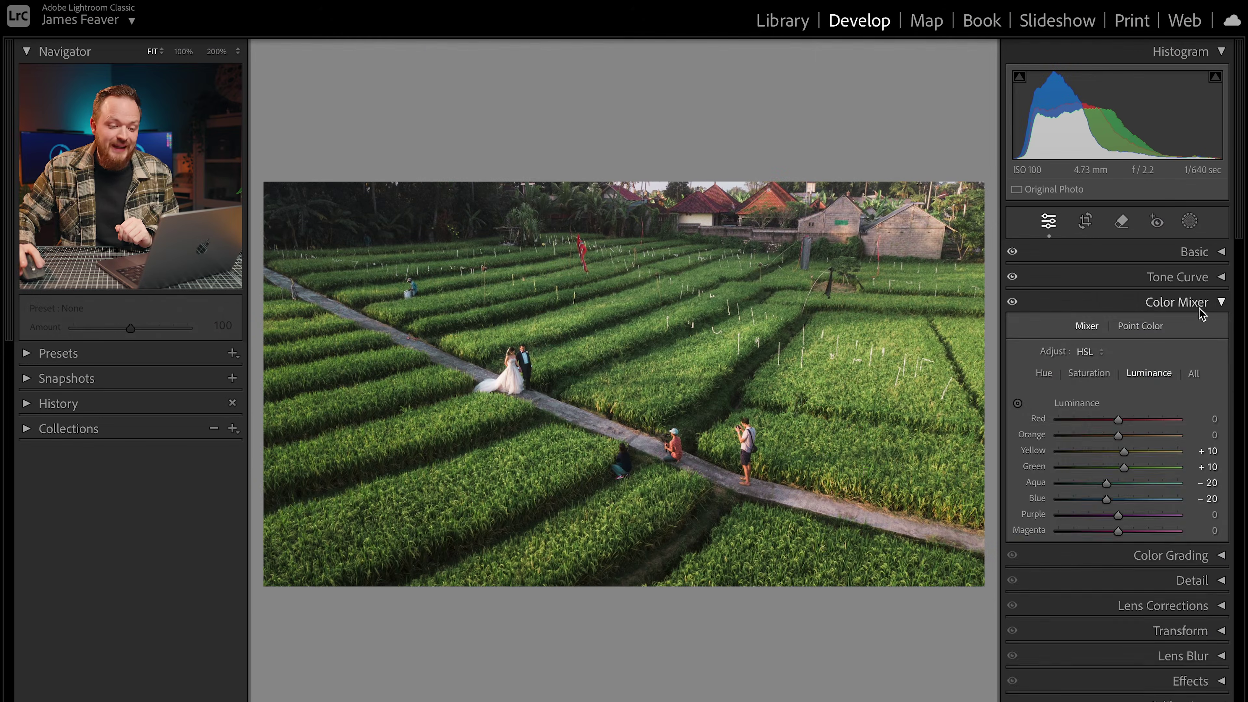
left_click(1198, 307)
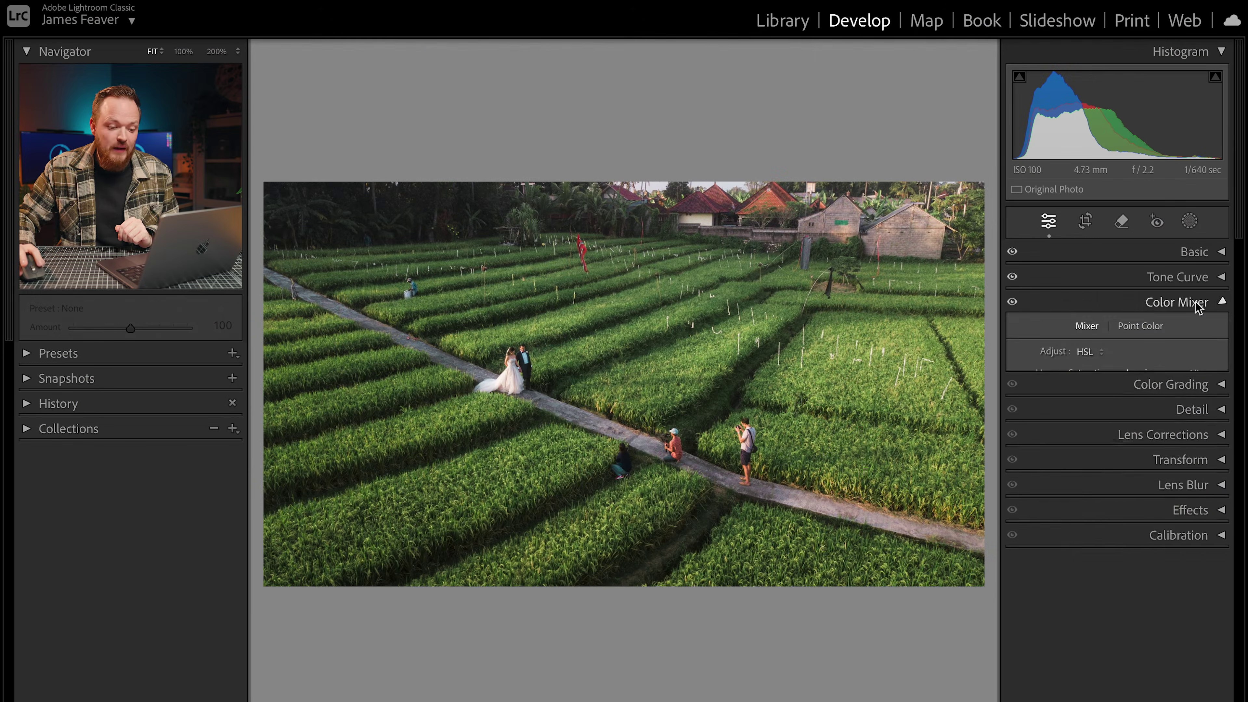
Color grade the highlights with a warm orange tint at Hue 35 and Saturation 30
left_click(1193, 325)
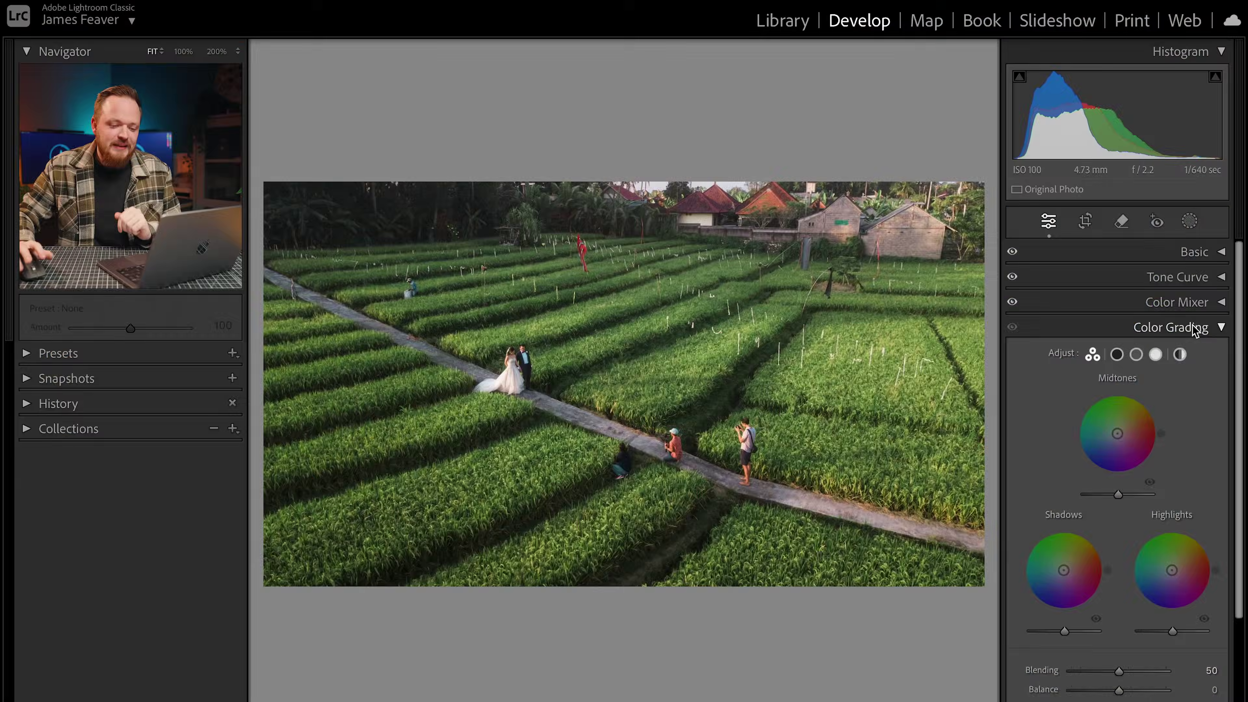
left_click(1156, 355)
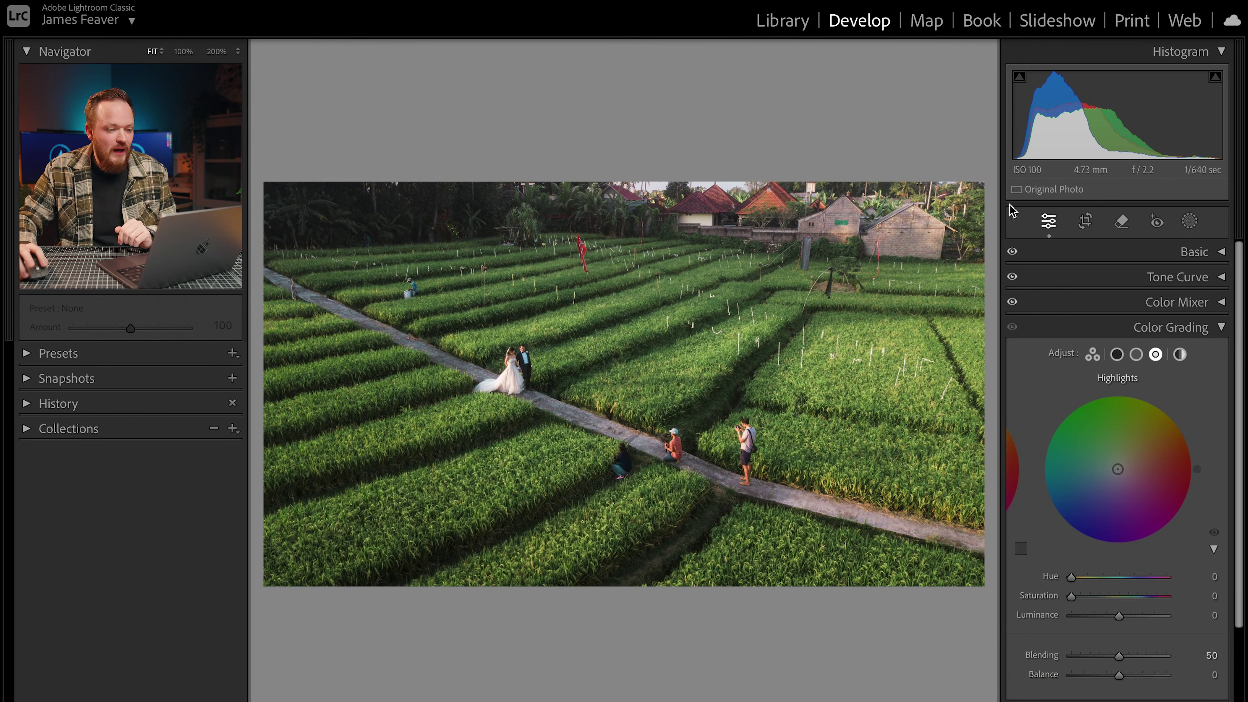
left_click_drag(1188, 468, 1161, 403)
left_click(1207, 575)
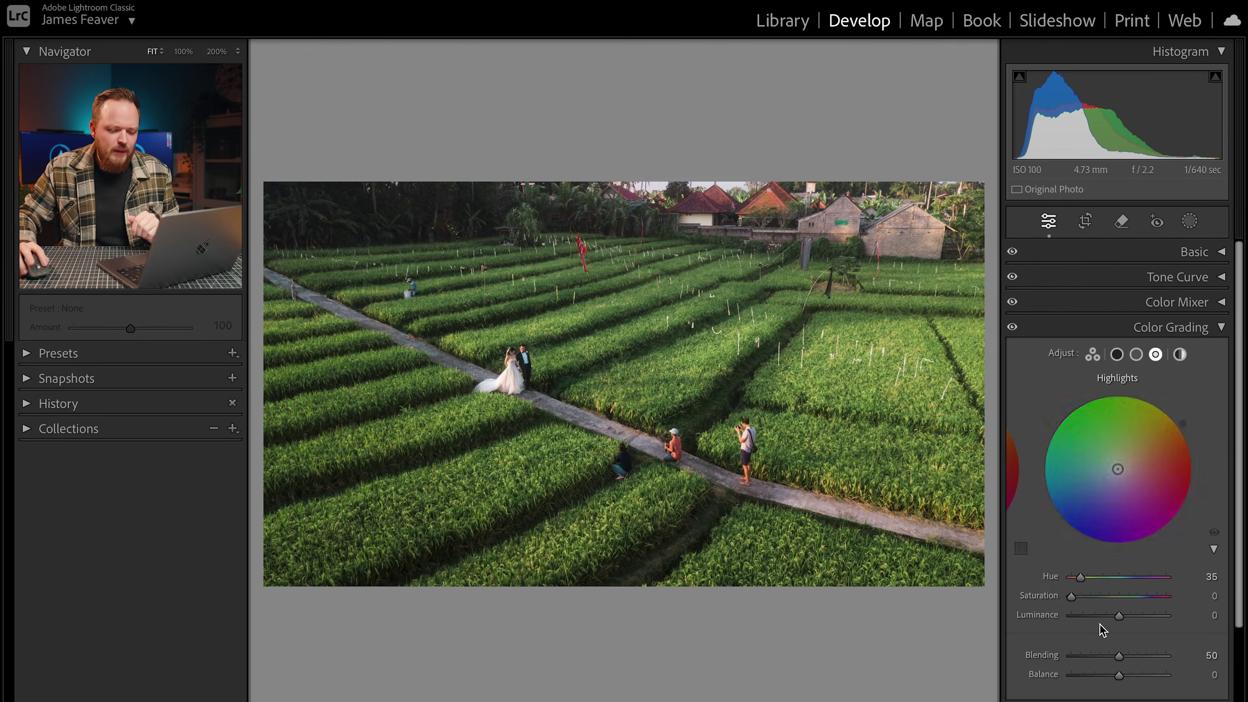
left_click_drag(1073, 598, 1087, 602)
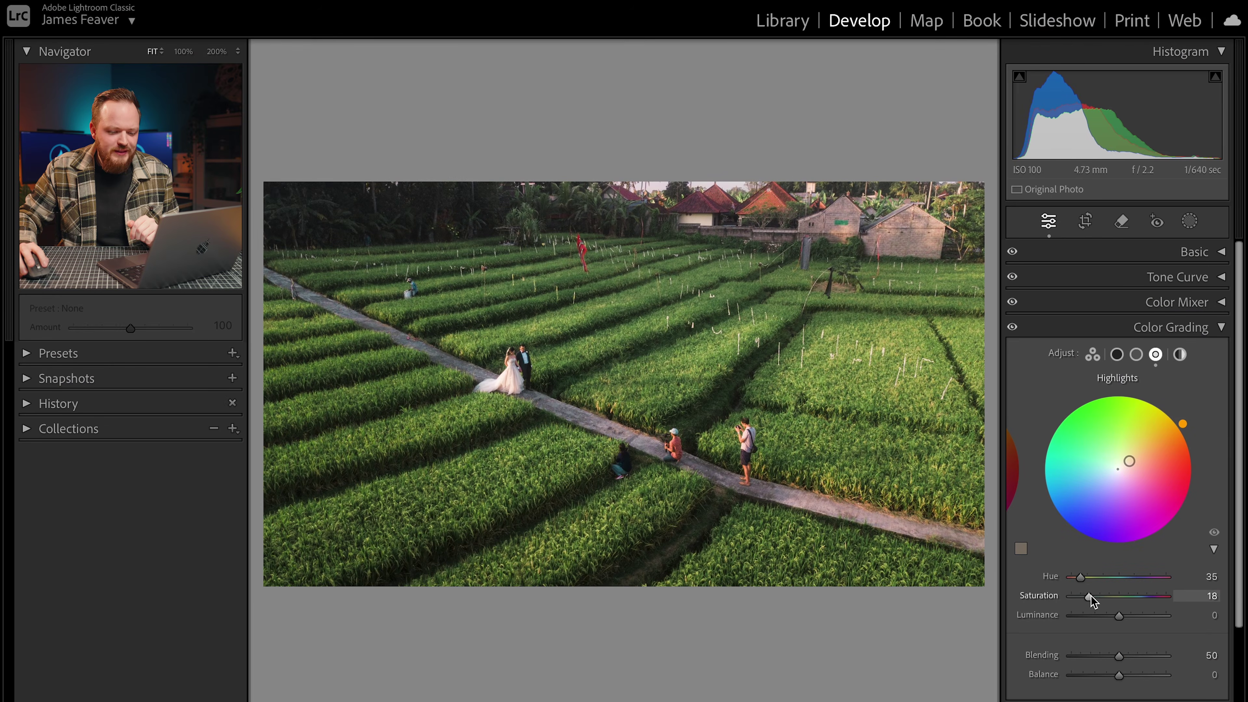
left_click(1201, 596)
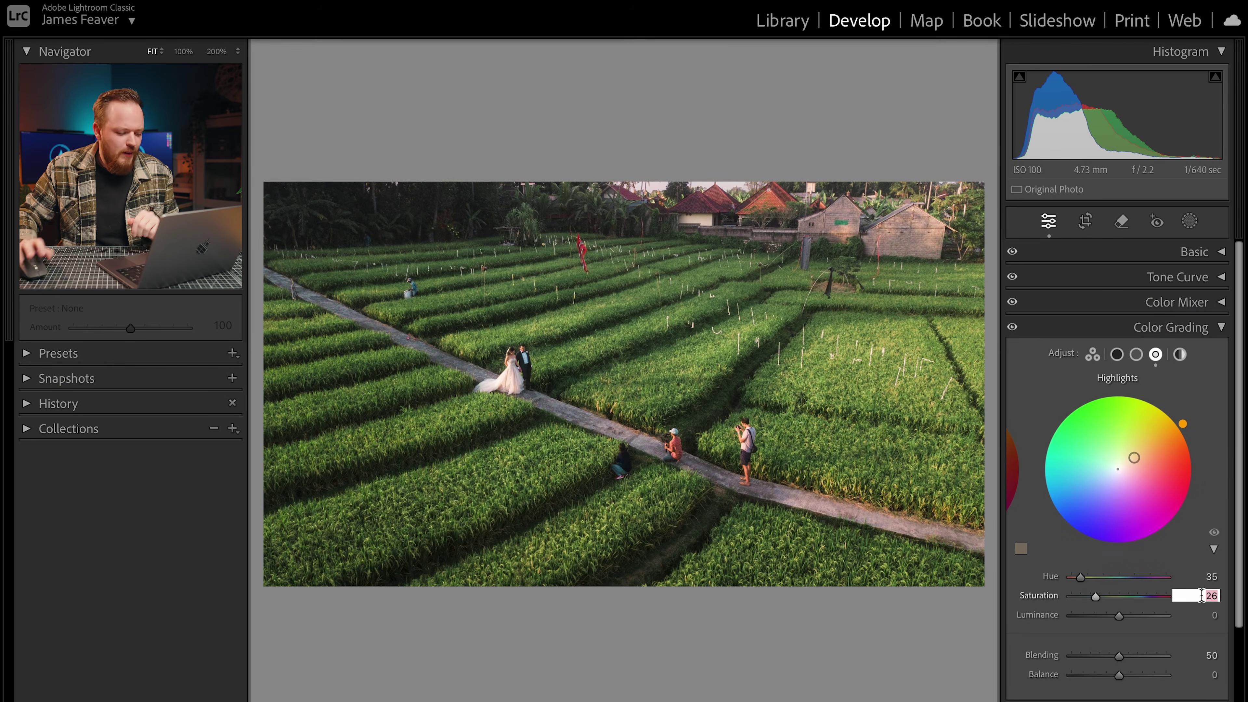
key("Return")
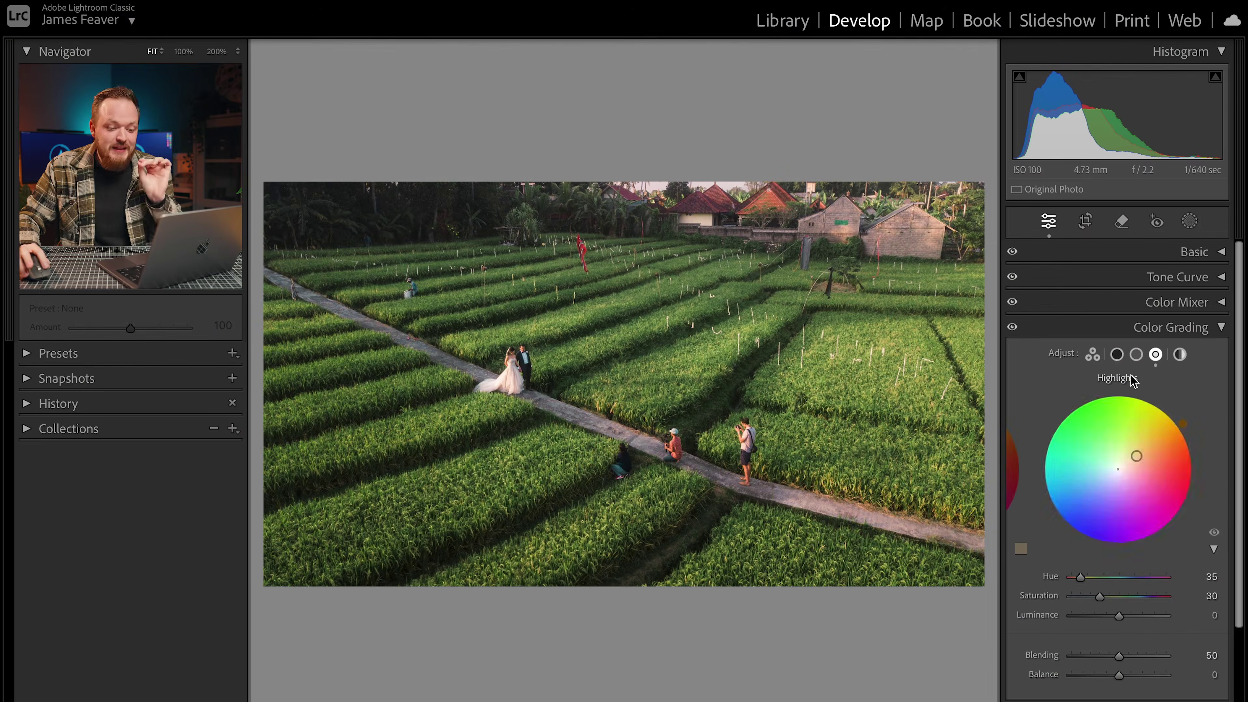
Color grade the shadows with a blue tint at Hue 215 and Saturation 10
left_click(1117, 355)
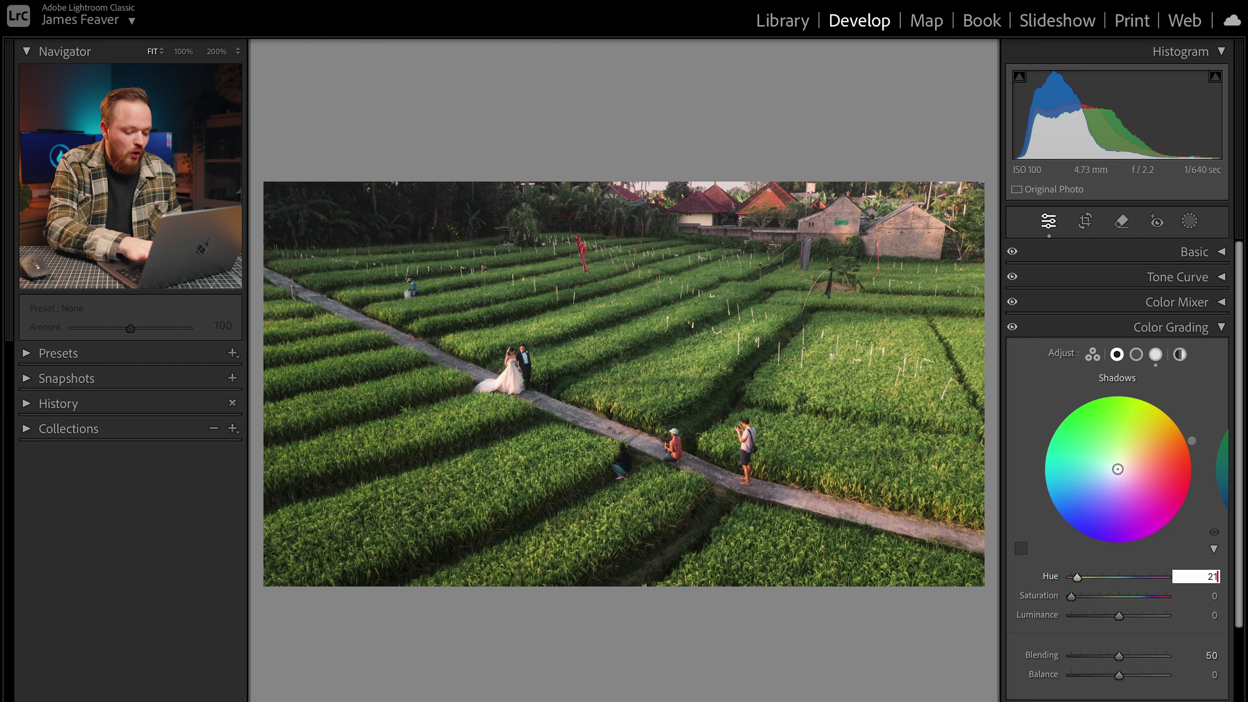
key("Return")
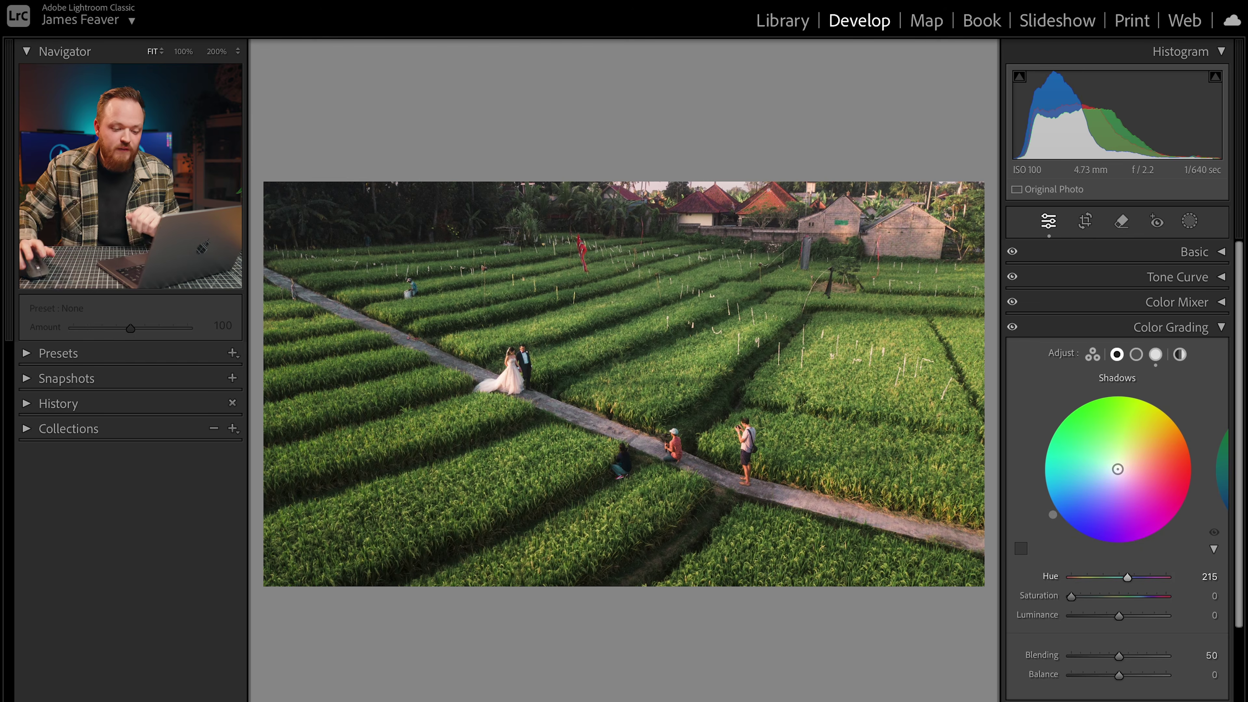
left_click(1202, 596)
type("10")
key("Return")
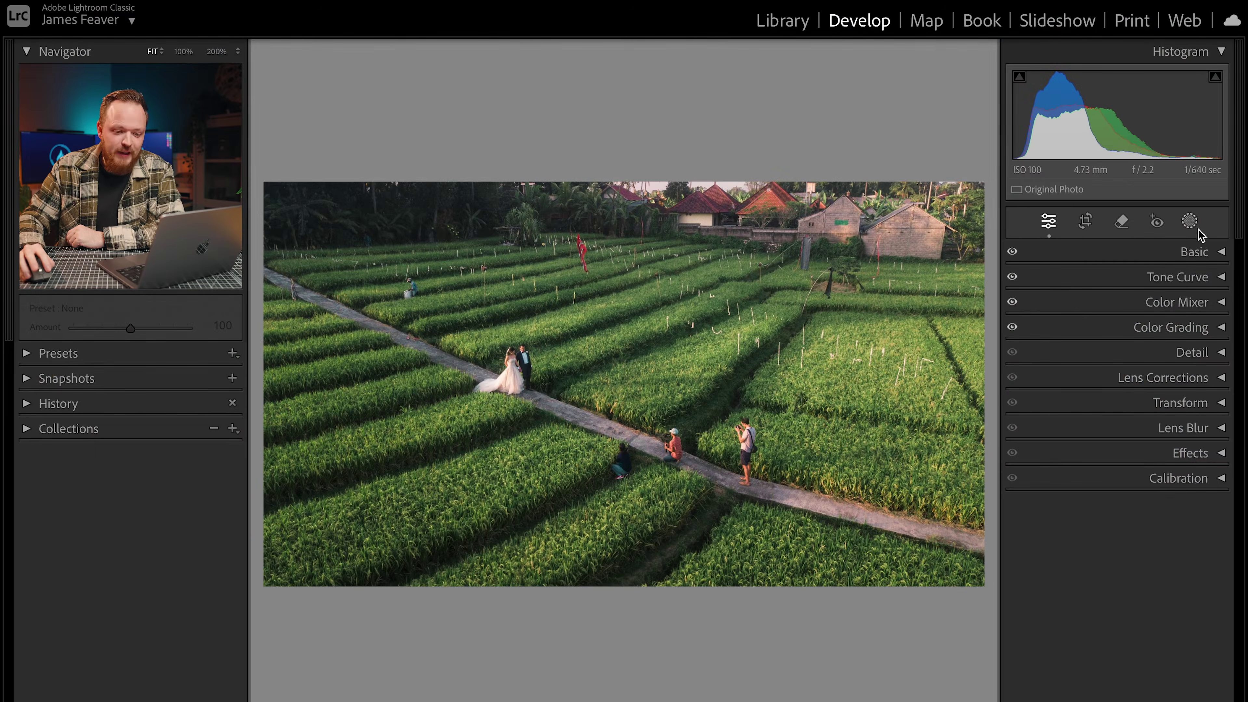
Add a slanted linear gradient mask fading from the photo's upper-right corner down to the path
left_click(1190, 221)
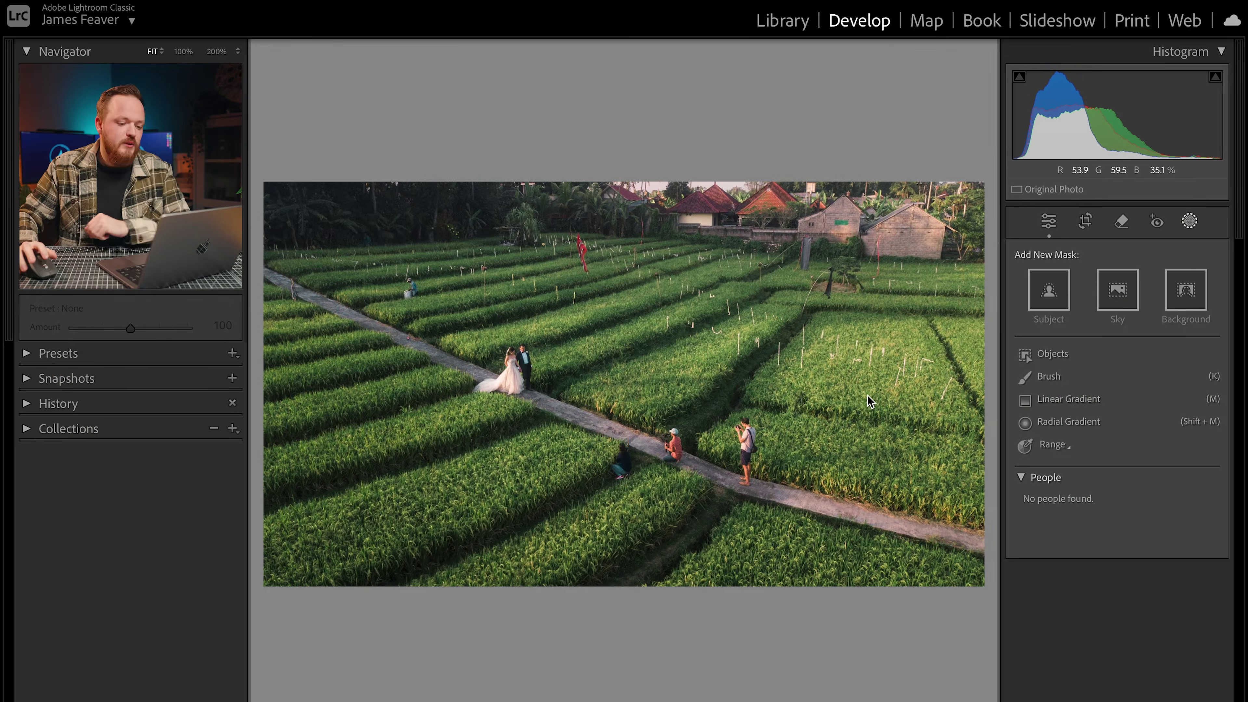
left_click(1037, 399)
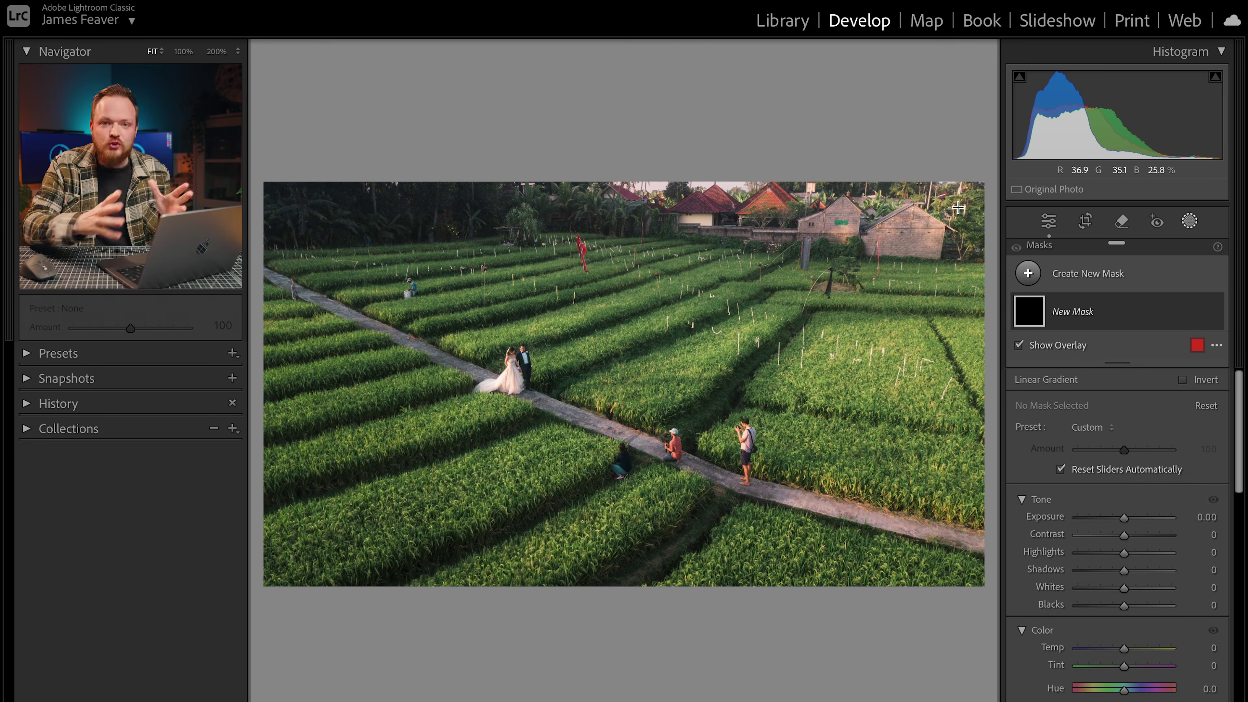
left_click_drag(972, 192, 859, 512)
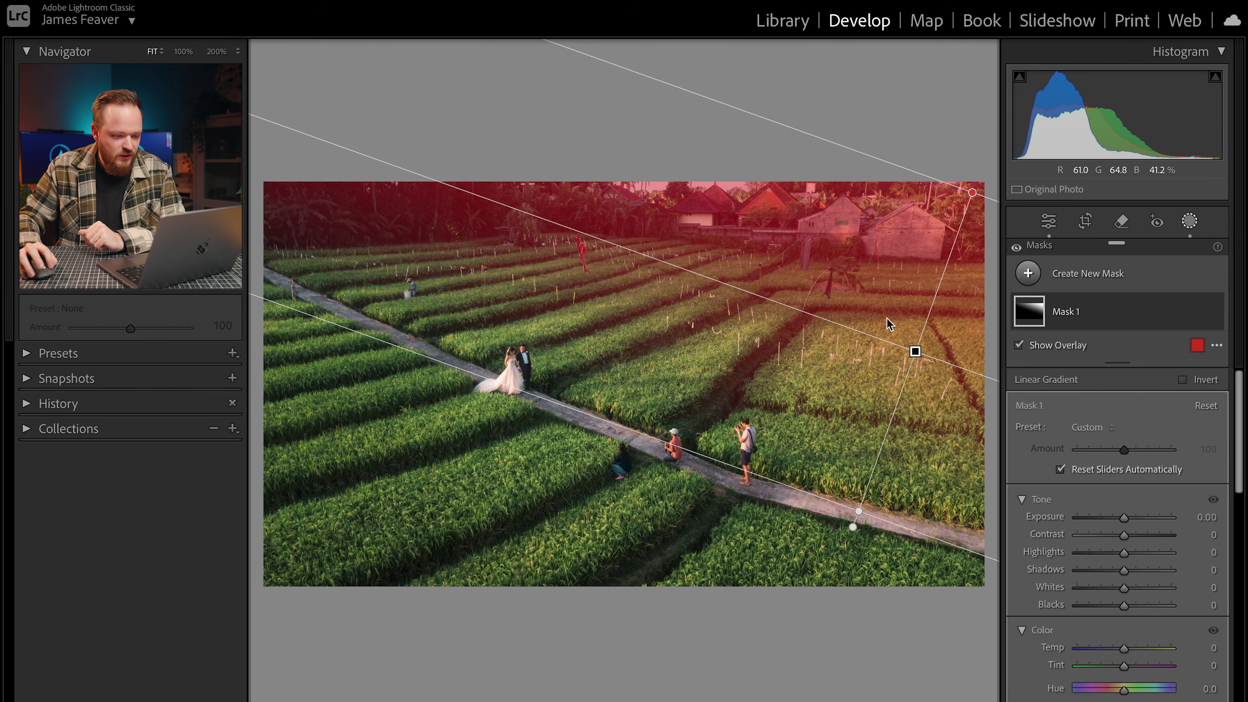
left_click_drag(913, 353, 906, 347)
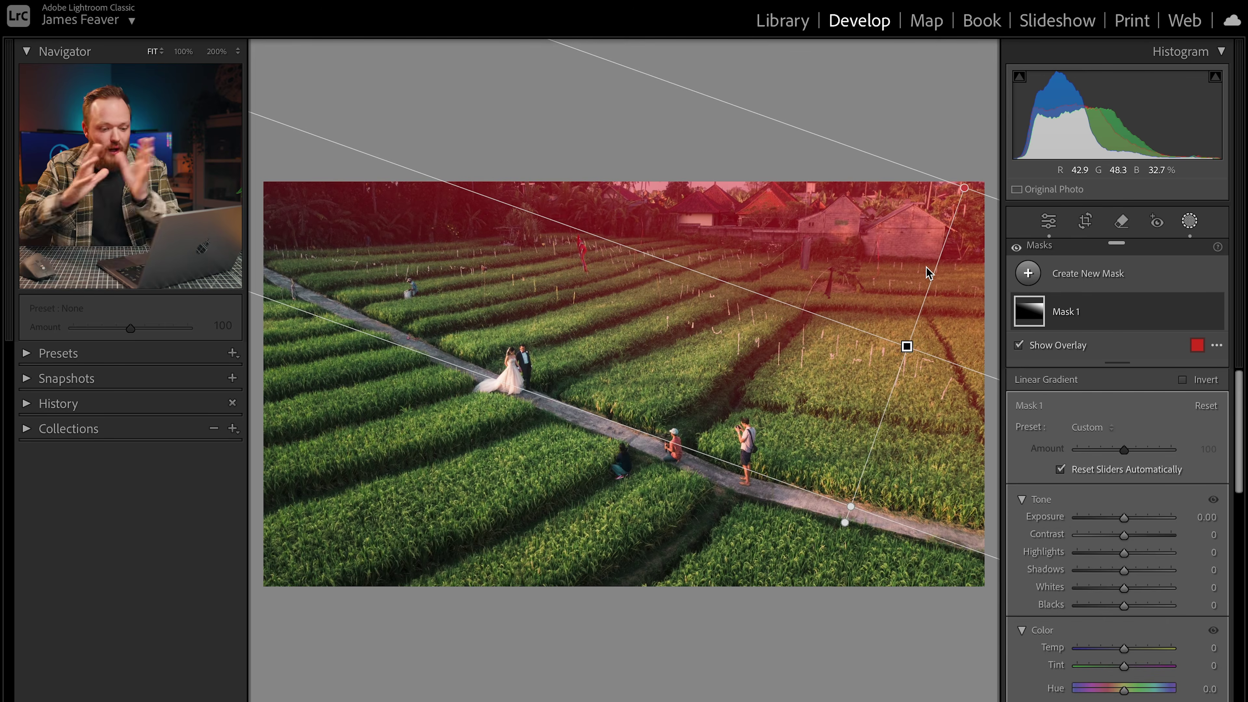
Set the upper-right gradient mask's Exposure to 0.25 and Temp to 30
scroll(1195, 497, "down", 1)
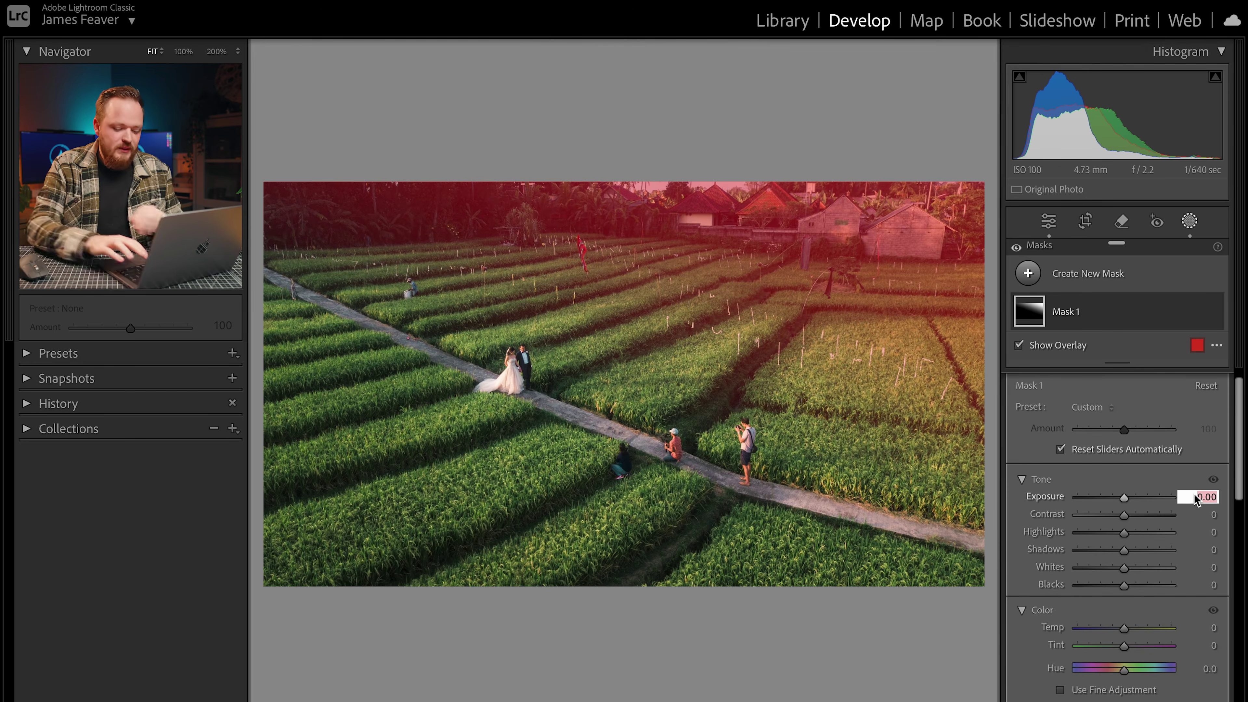
key("BackSpace")
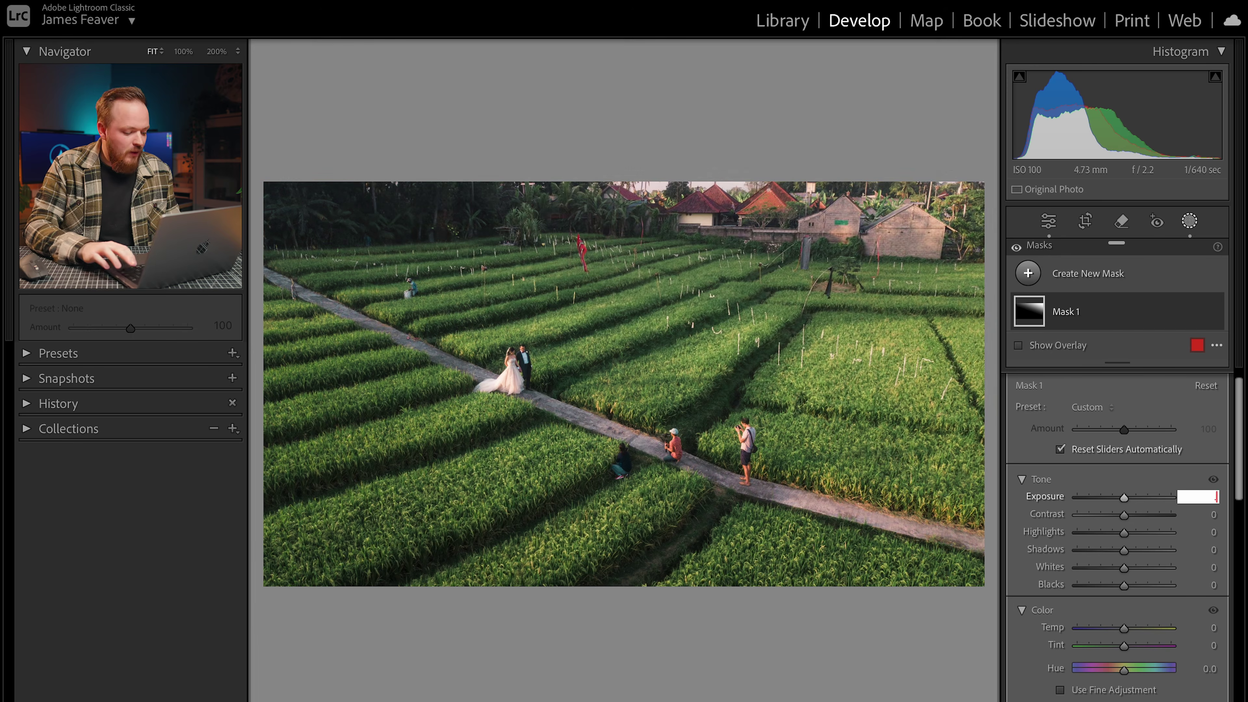
type(".25")
scroll(1098, 590, "down", 2)
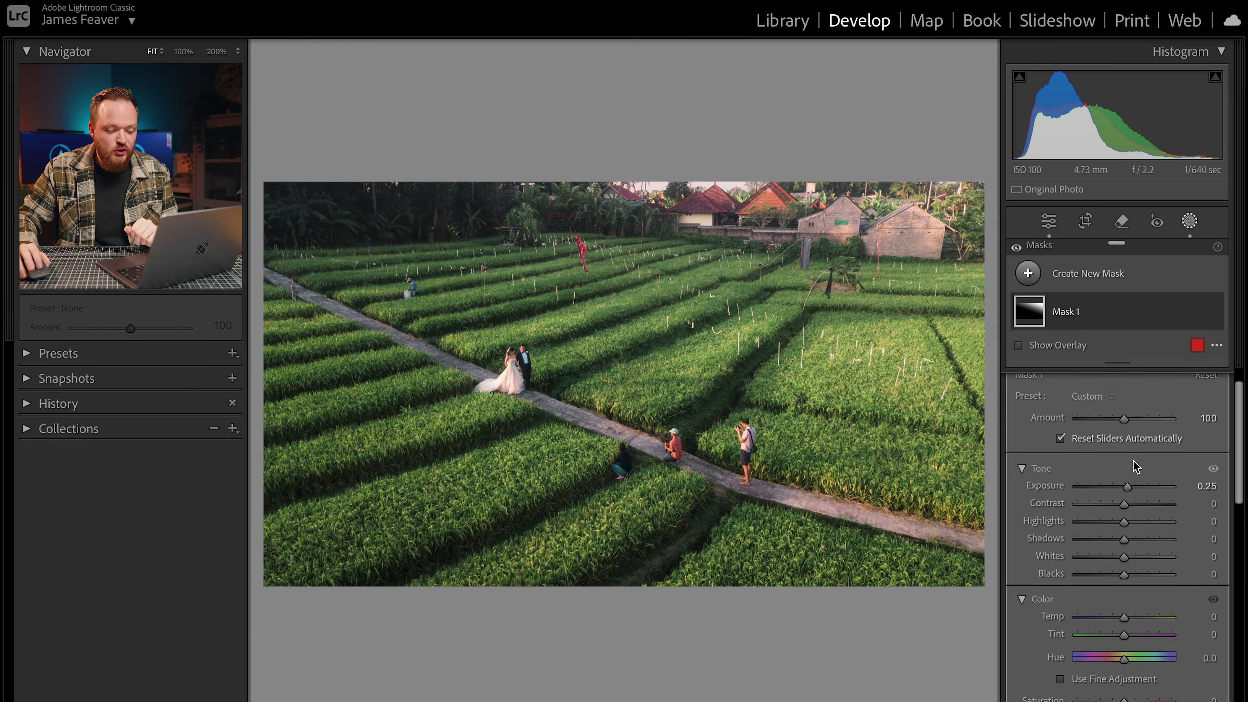
type("30")
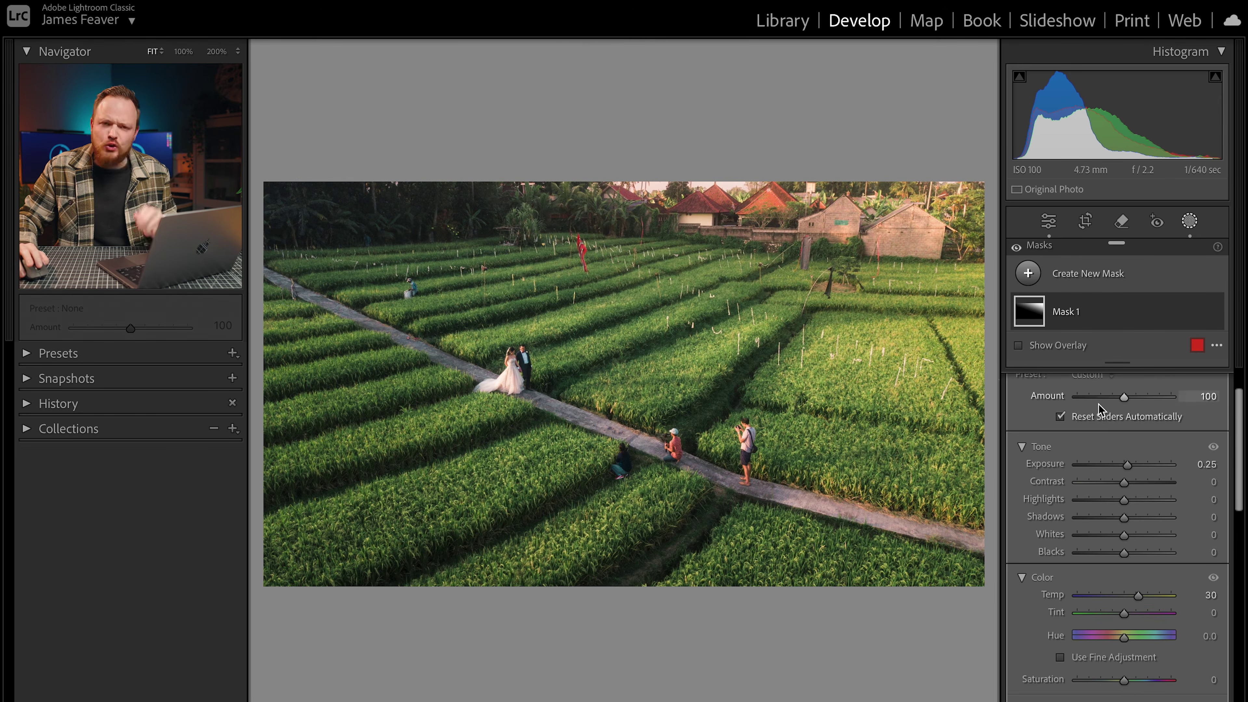
Soften the upper-right gradient mask with Texture -10, Clarity -20 and Dehaze -20
scroll(1137, 558, "down", 6)
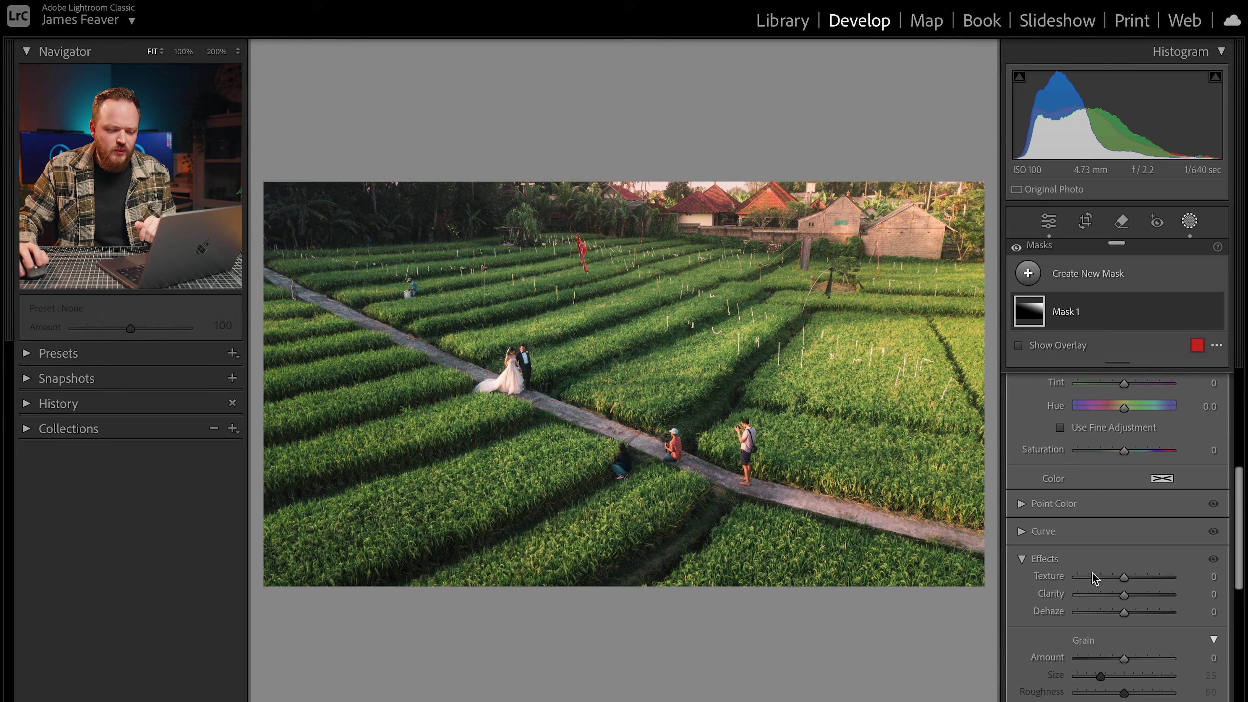
scroll(1141, 568, "down", 2)
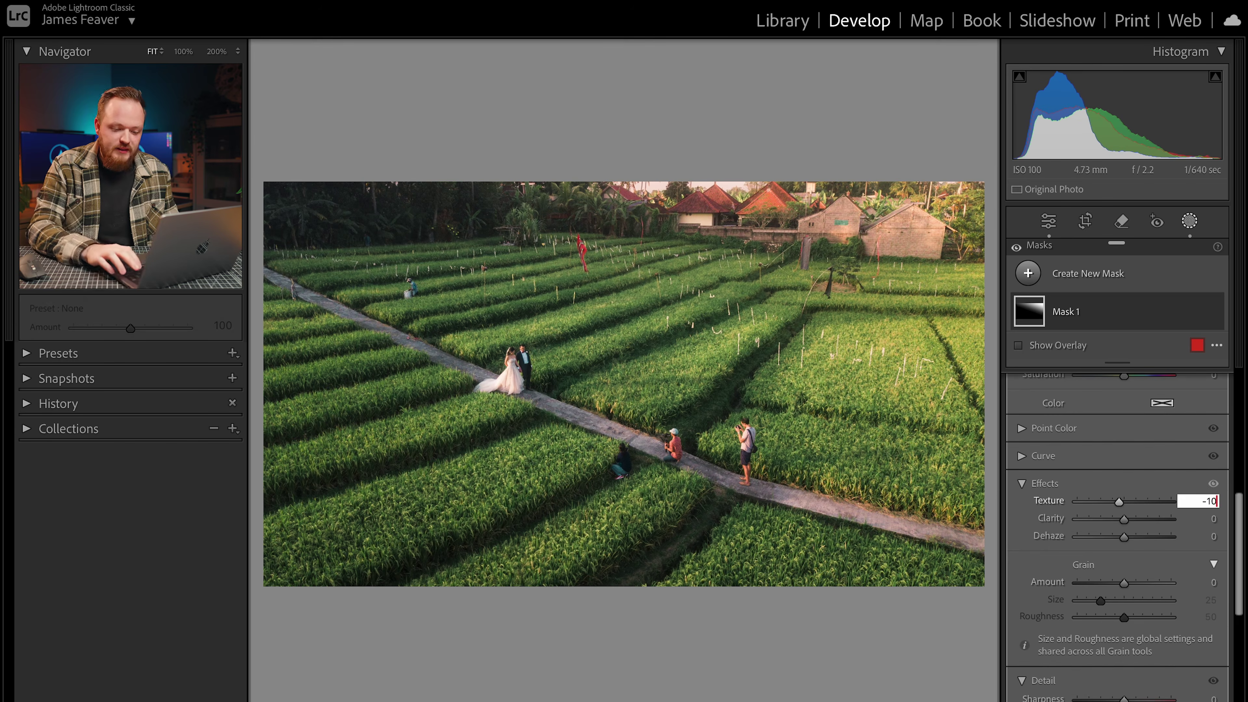
key("Tab")
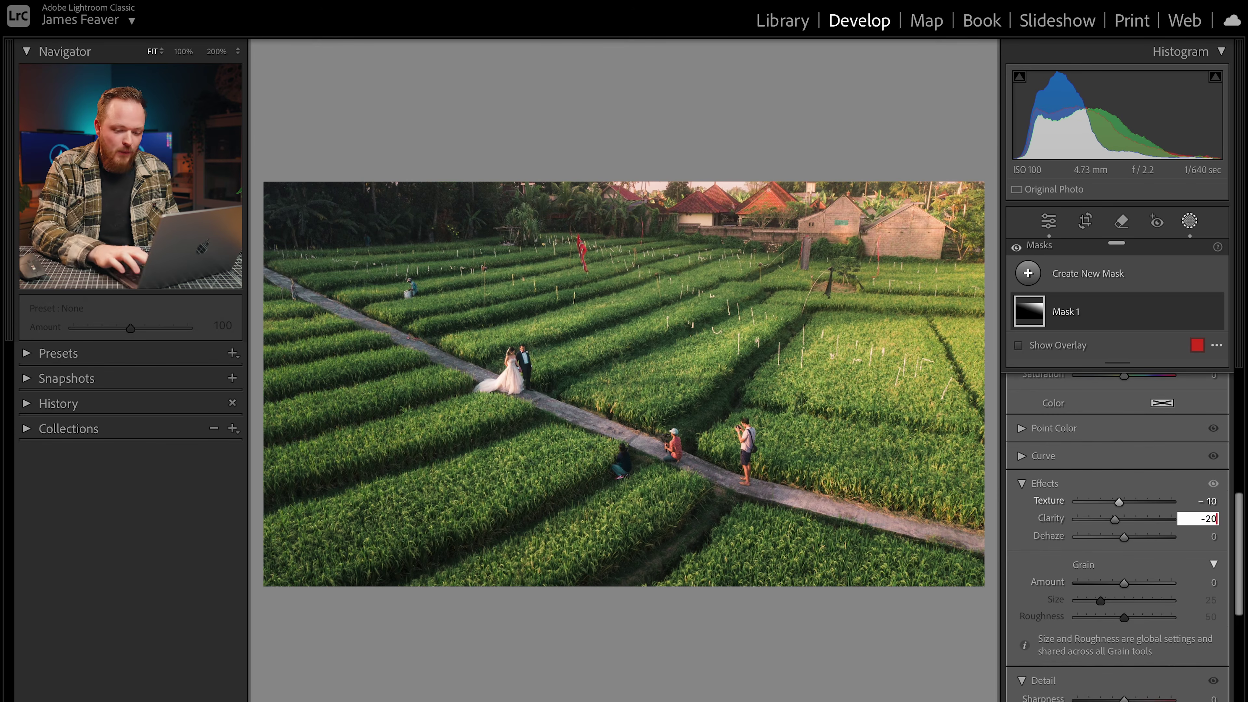
key("Tab")
key("Return")
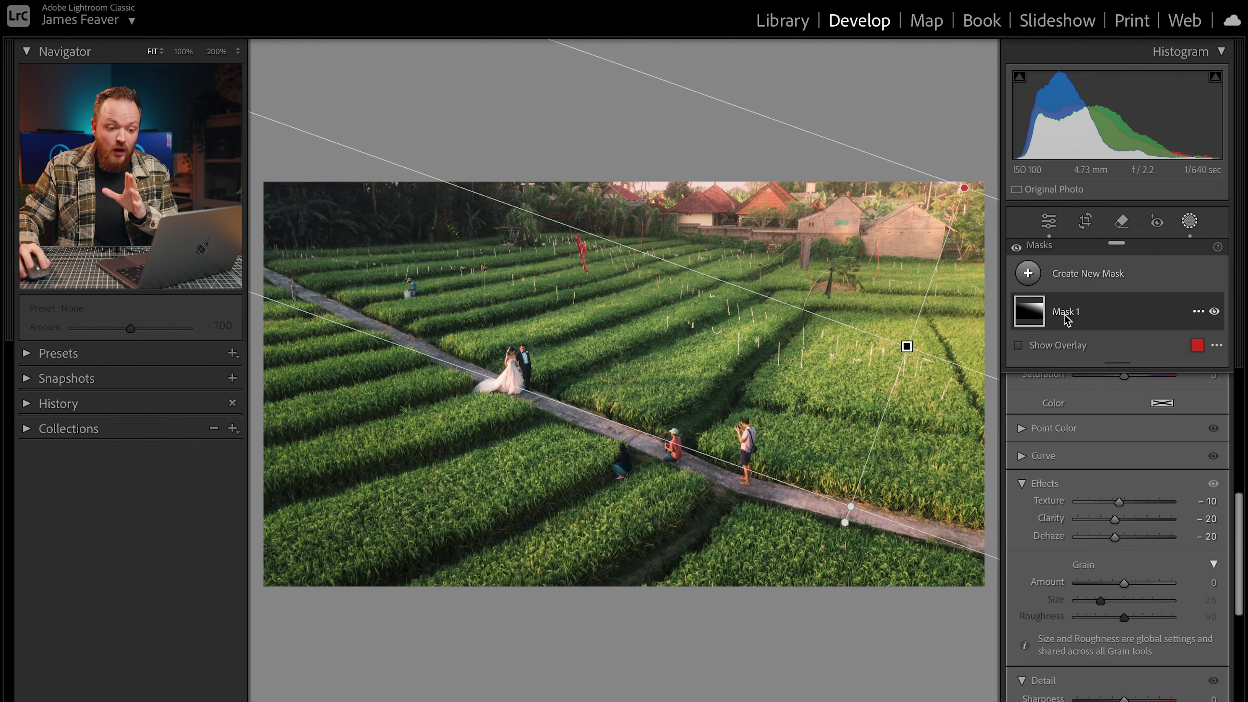
Add a second linear gradient mask rising from the photo's lower-left foreground up to the couple on the path
left_click(1028, 273)
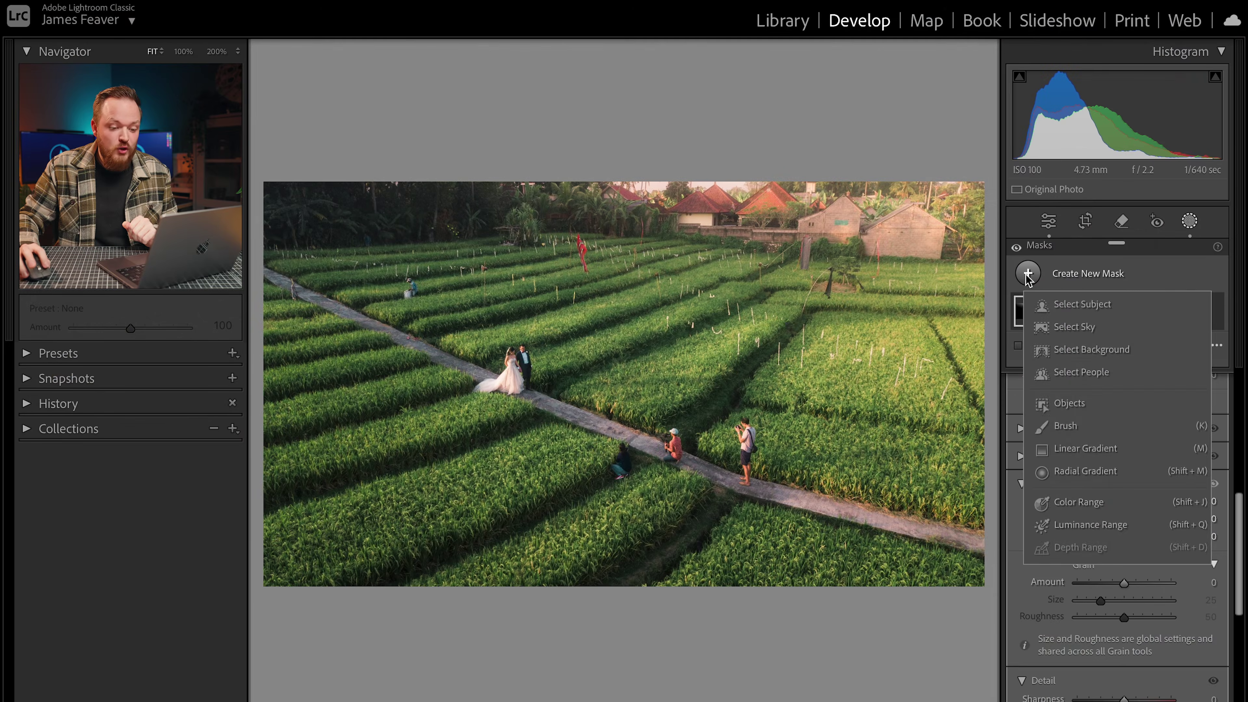
left_click(1074, 449)
left_click_drag(462, 548, 530, 352)
left_click_drag(496, 446, 456, 518)
left_click_drag(497, 421, 515, 377)
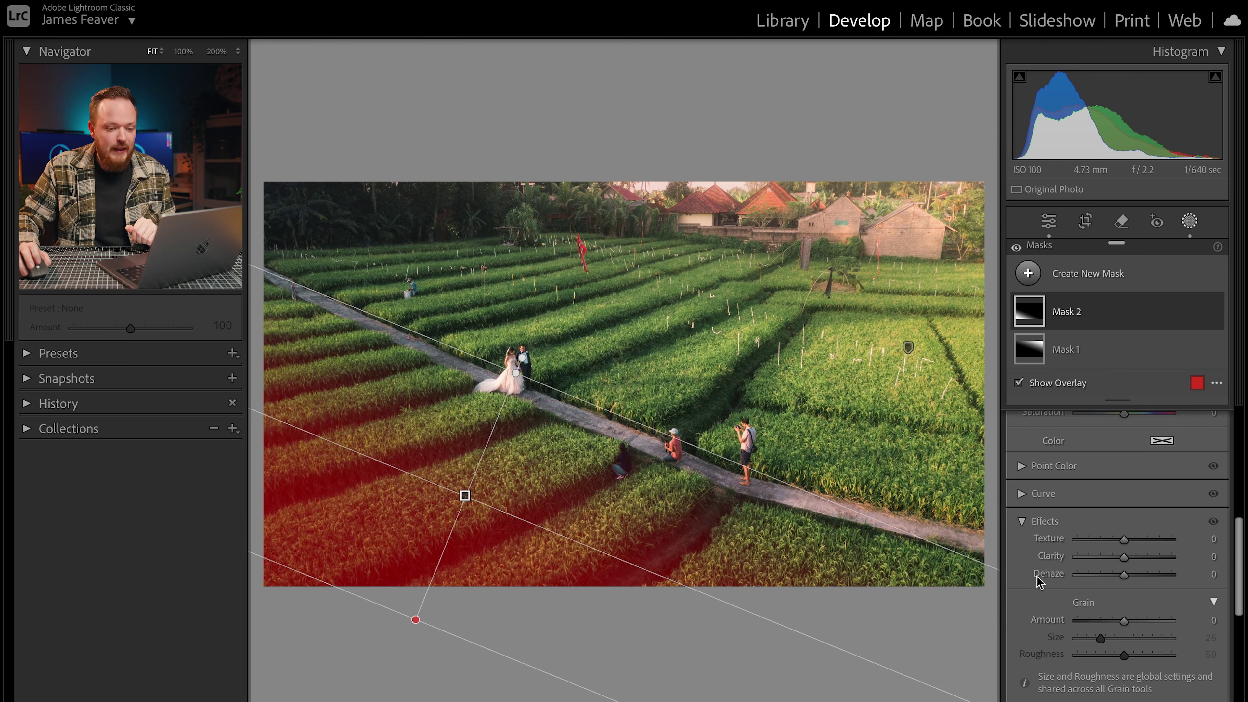
Darken the foreground gradient mask to Exposure -1.01 and rotate it to a shallower slant ending just above the couple
scroll(1115, 532, "up", 6)
left_click_drag(1125, 501, 1117, 509)
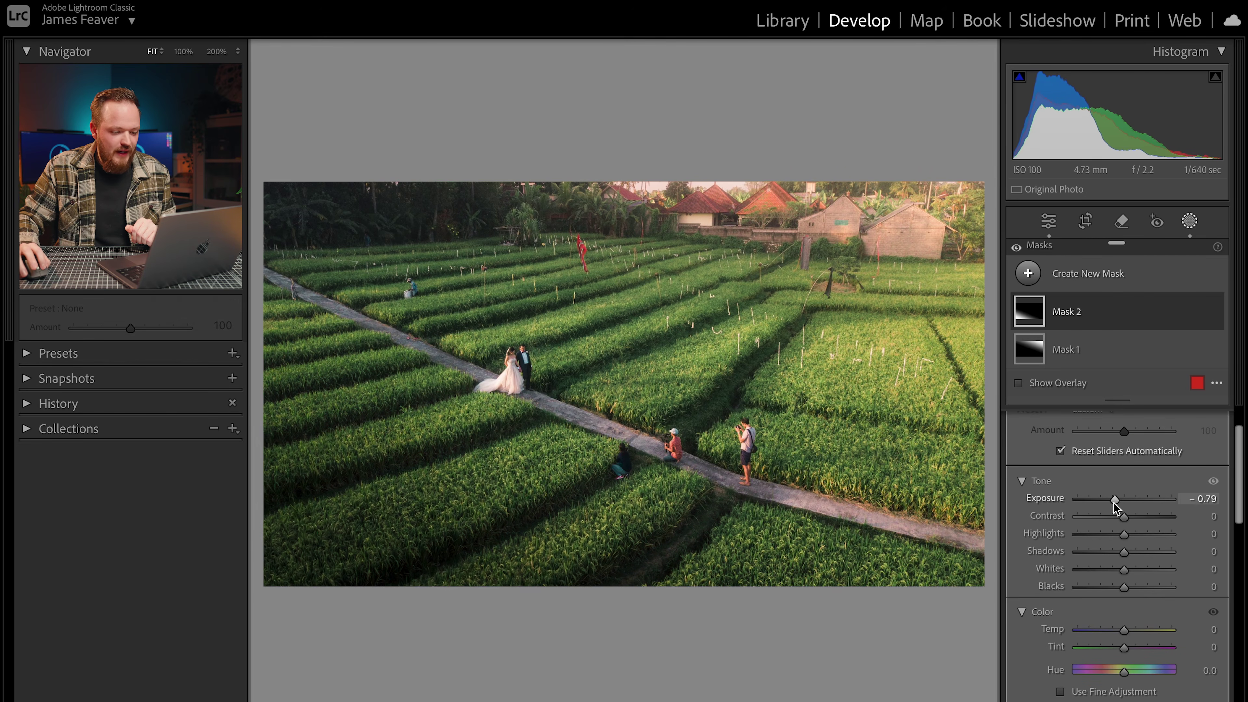
left_click_drag(522, 358, 498, 336)
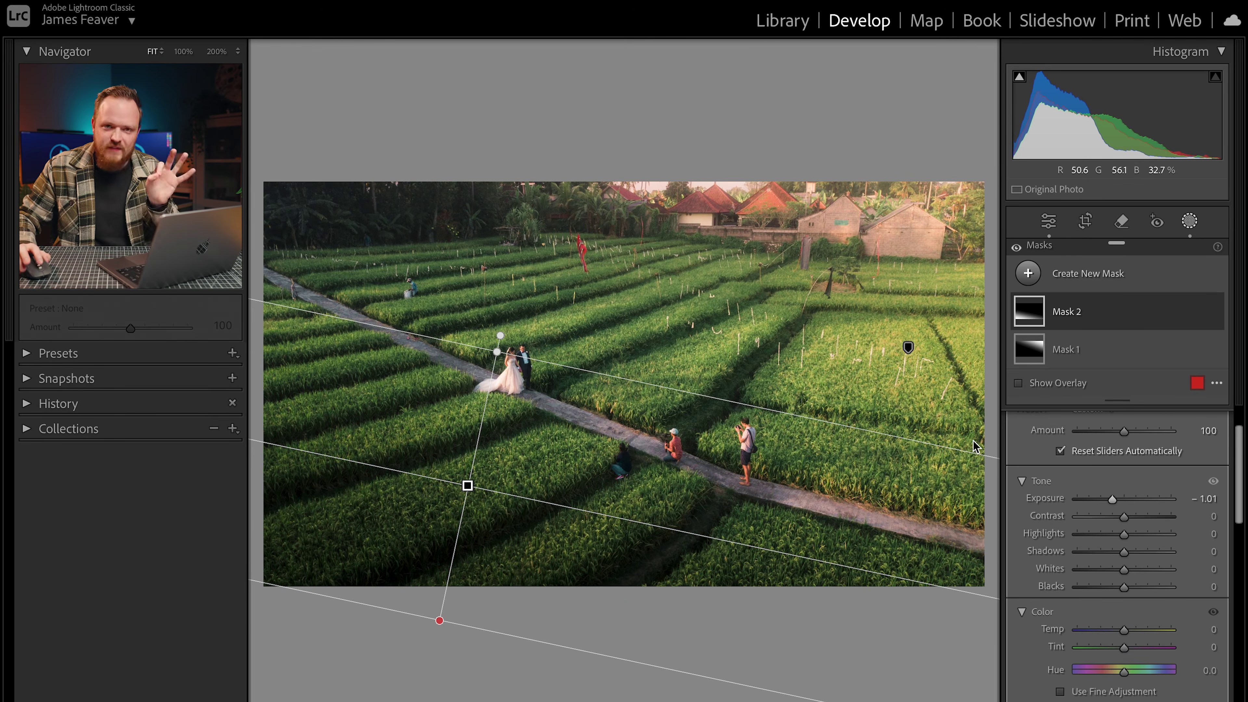
Paint a new brush mask along the path from the couple to the photo's right edge
left_click(1028, 274)
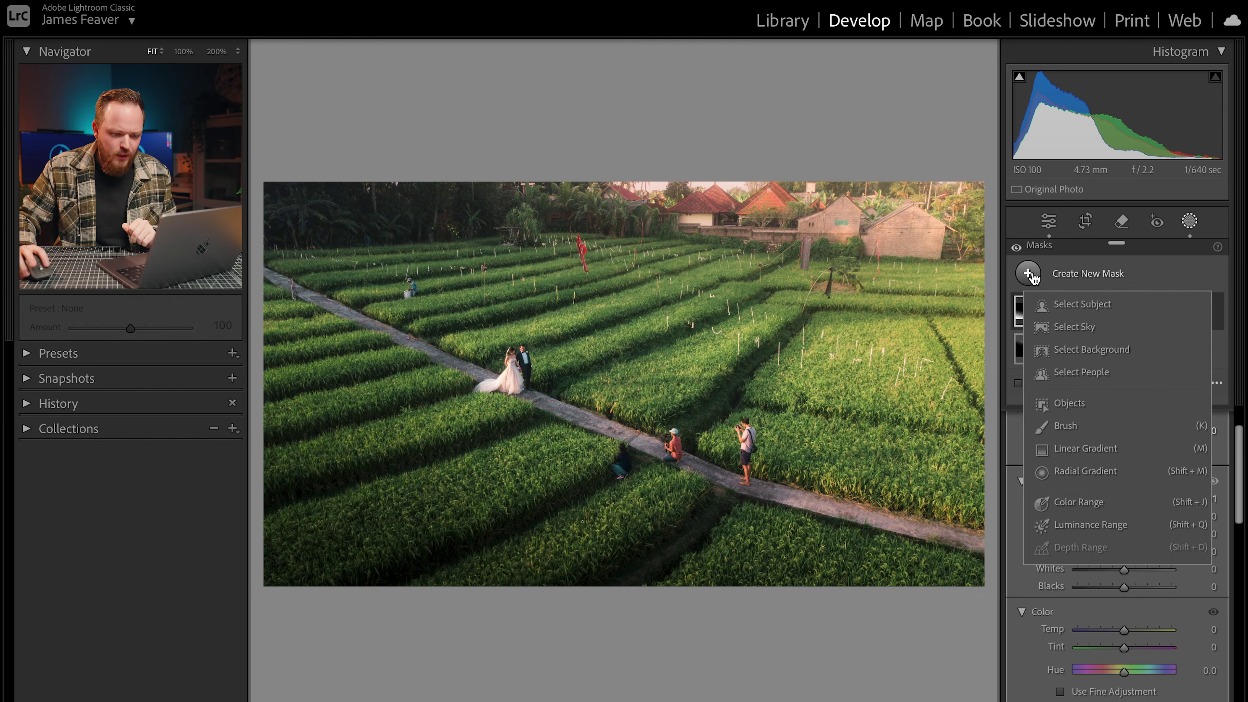
left_click(1072, 426)
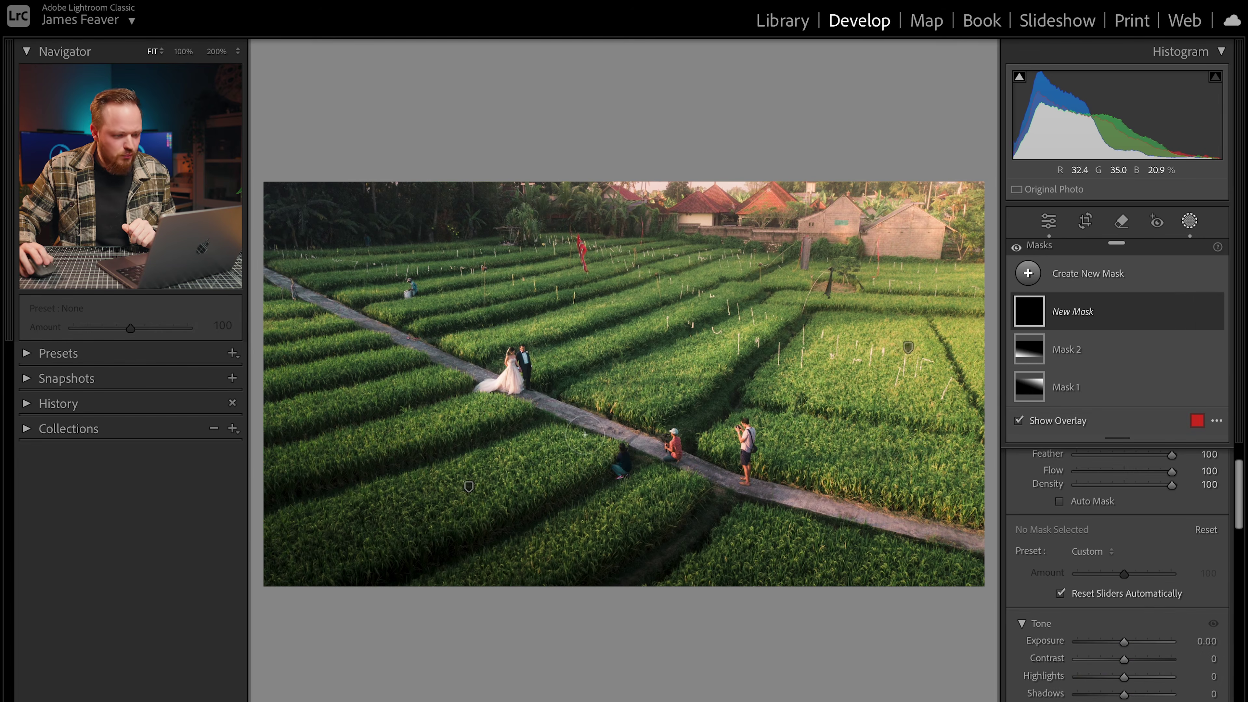
left_click_drag(544, 401, 654, 446)
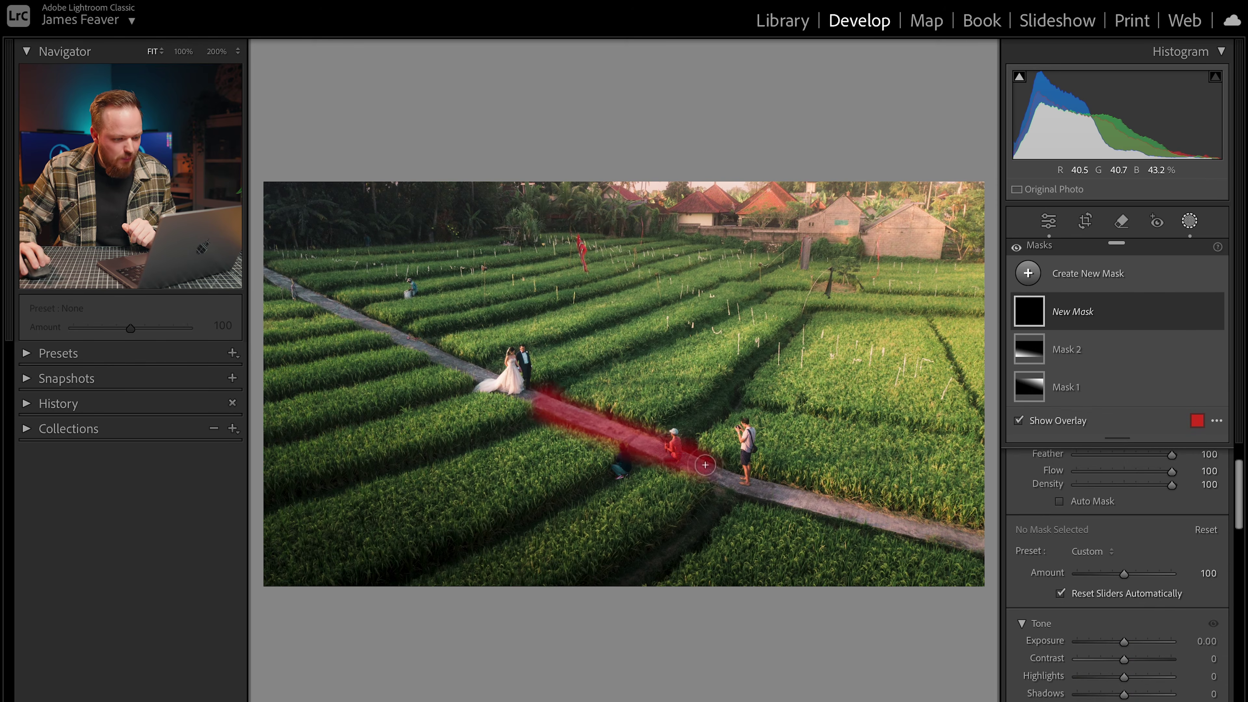
left_click_drag(752, 485, 980, 522)
Darken the brushed path mask by setting its Exposure to -0.25
left_click(1125, 642)
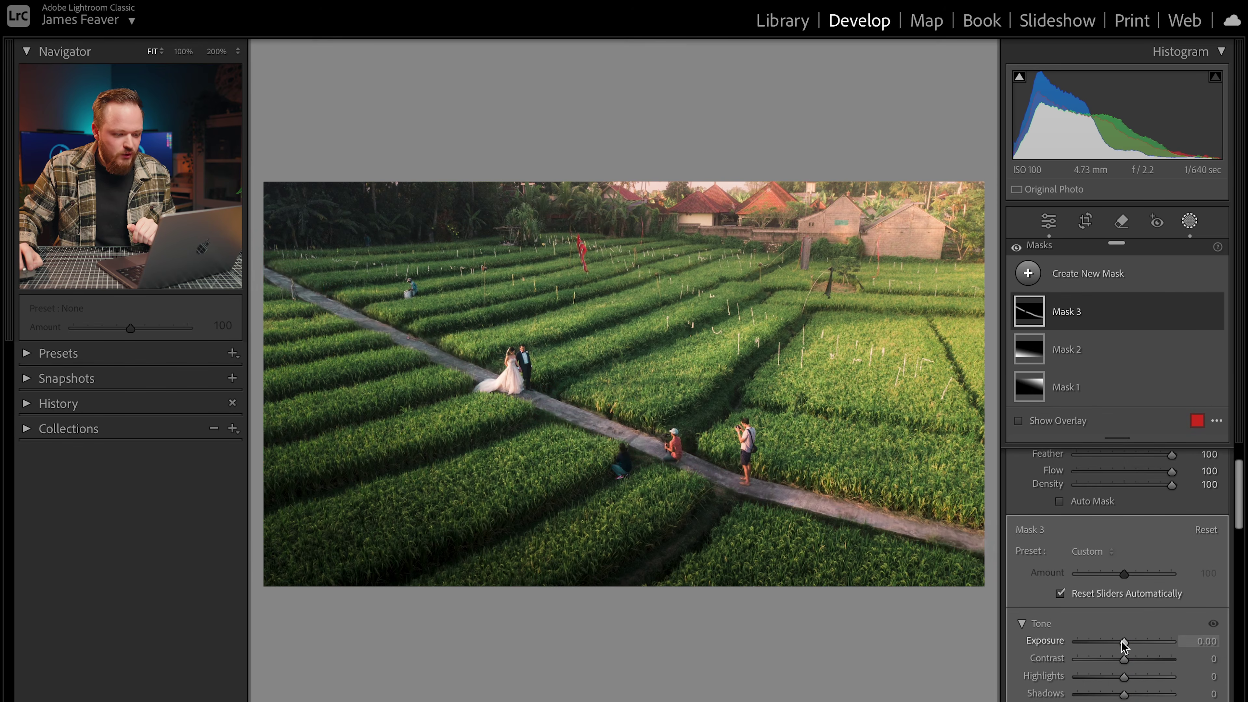
left_click_drag(1125, 642, 1120, 647)
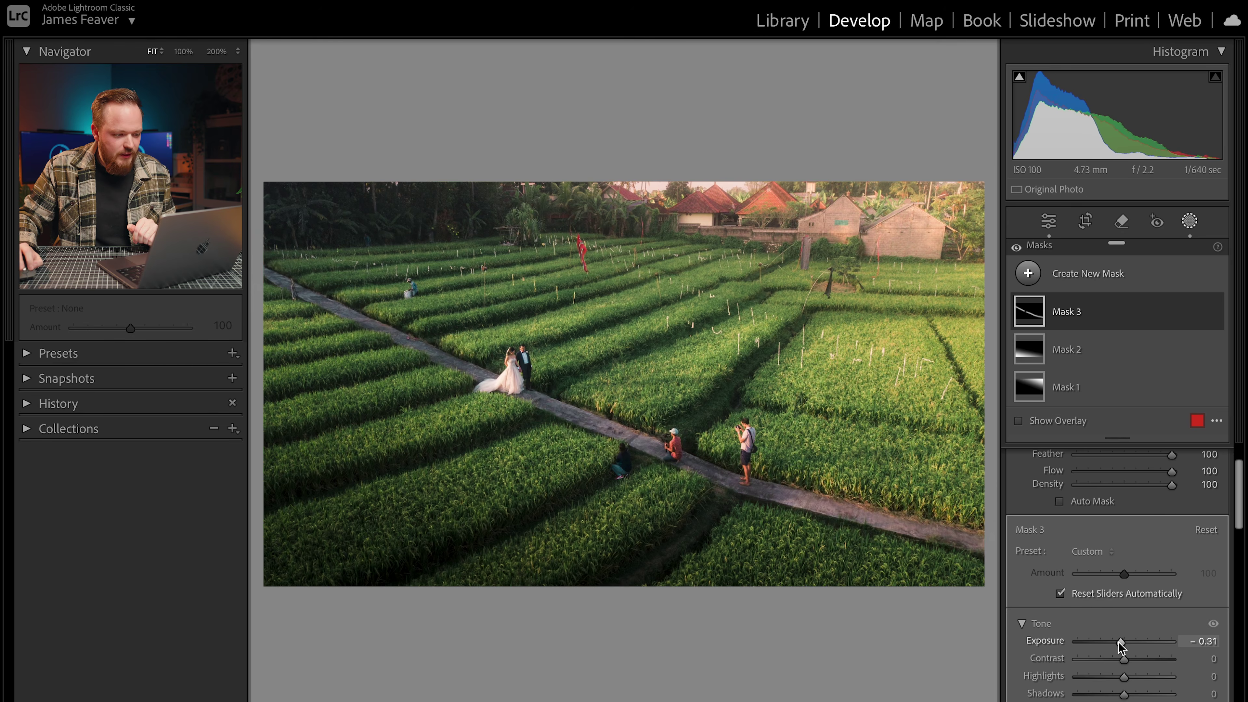
left_click(1204, 642)
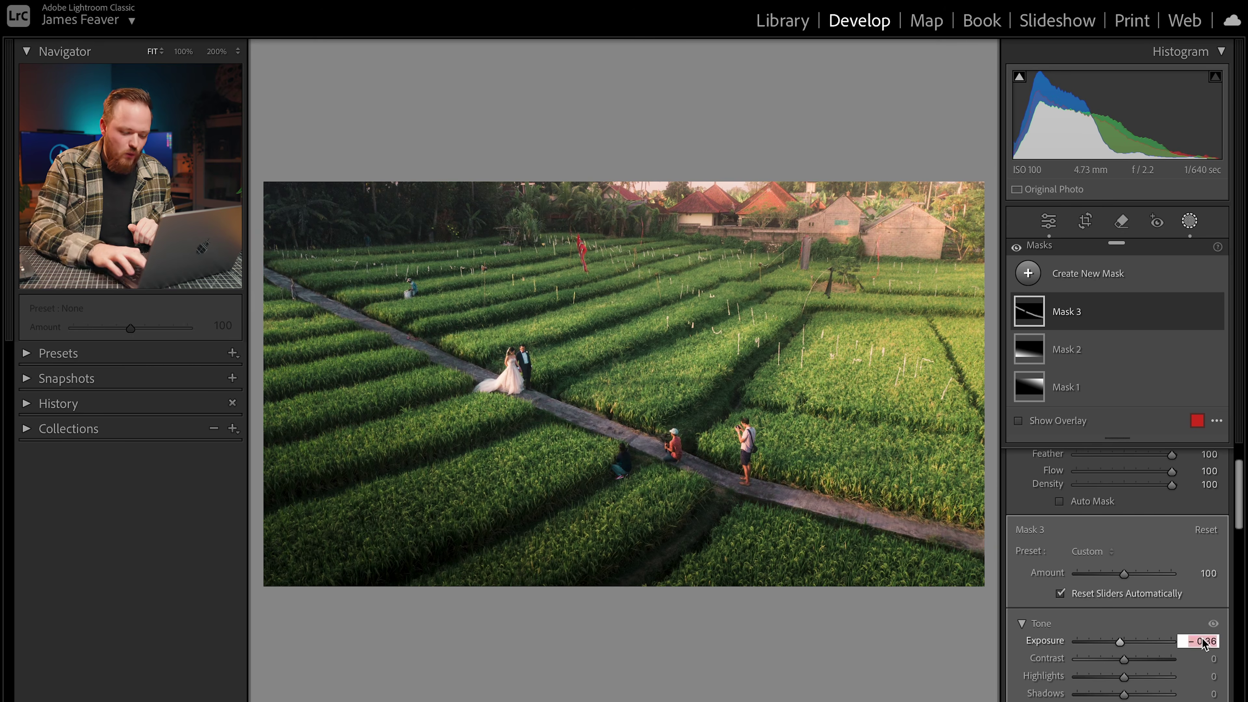
key("BackSpace")
type("-.25")
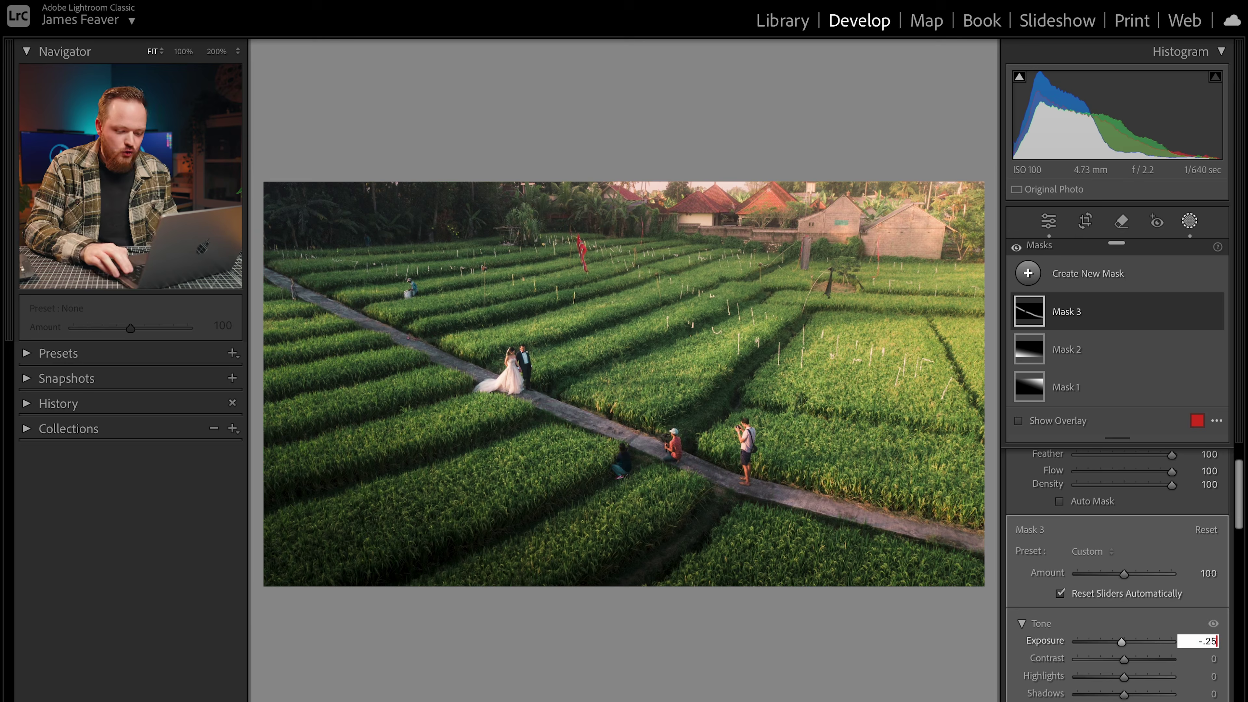
key("Return")
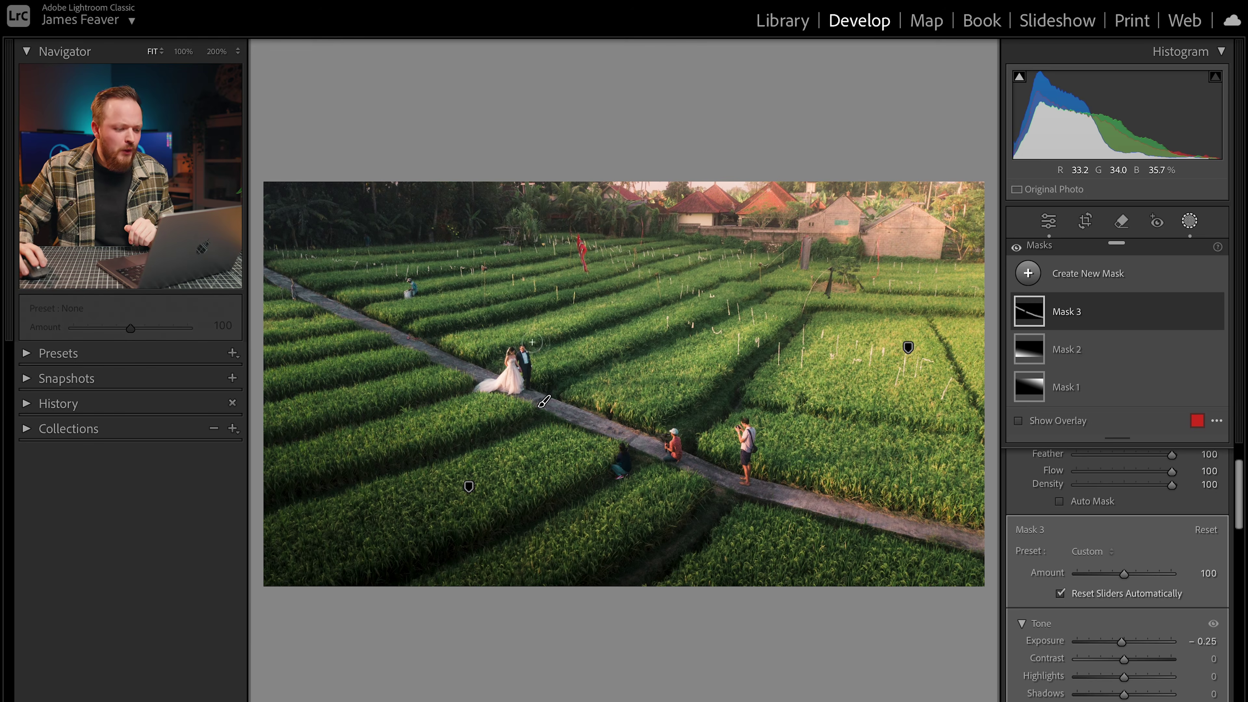
Add a radial gradient mask centred on the bride and groom, reaching slightly into the surrounding field
left_click(1028, 275)
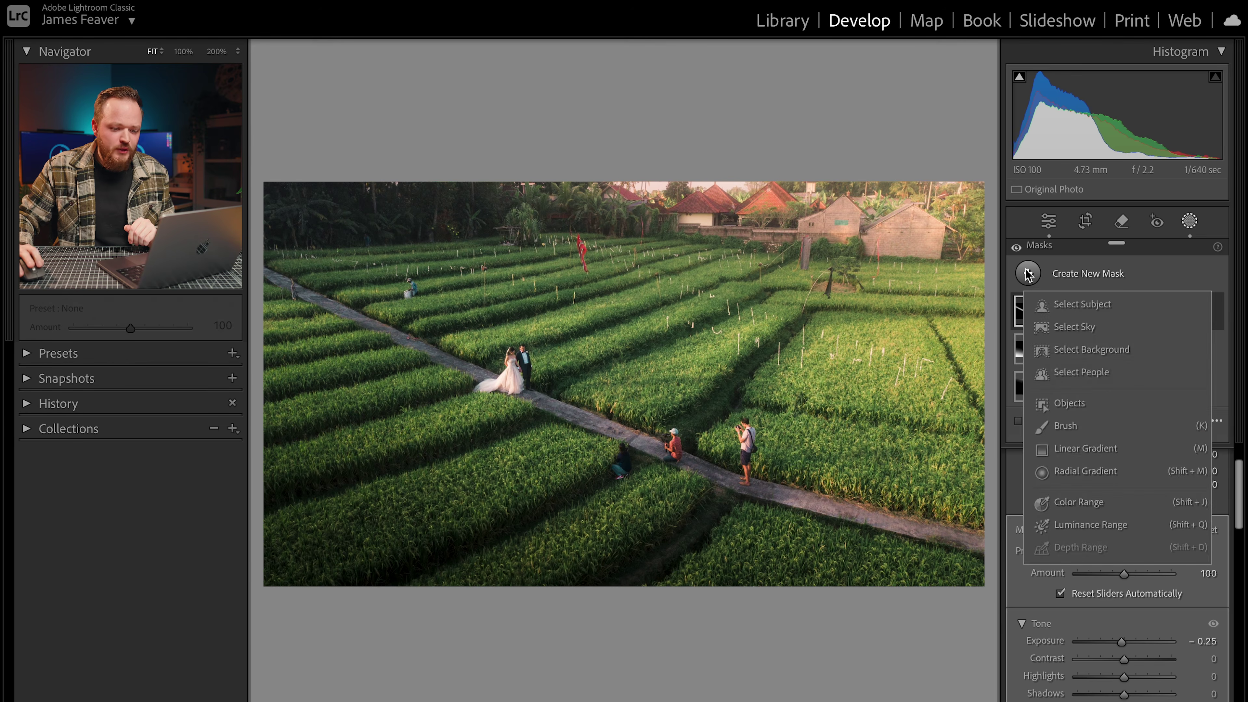
left_click(1085, 471)
left_click_drag(514, 371, 579, 440)
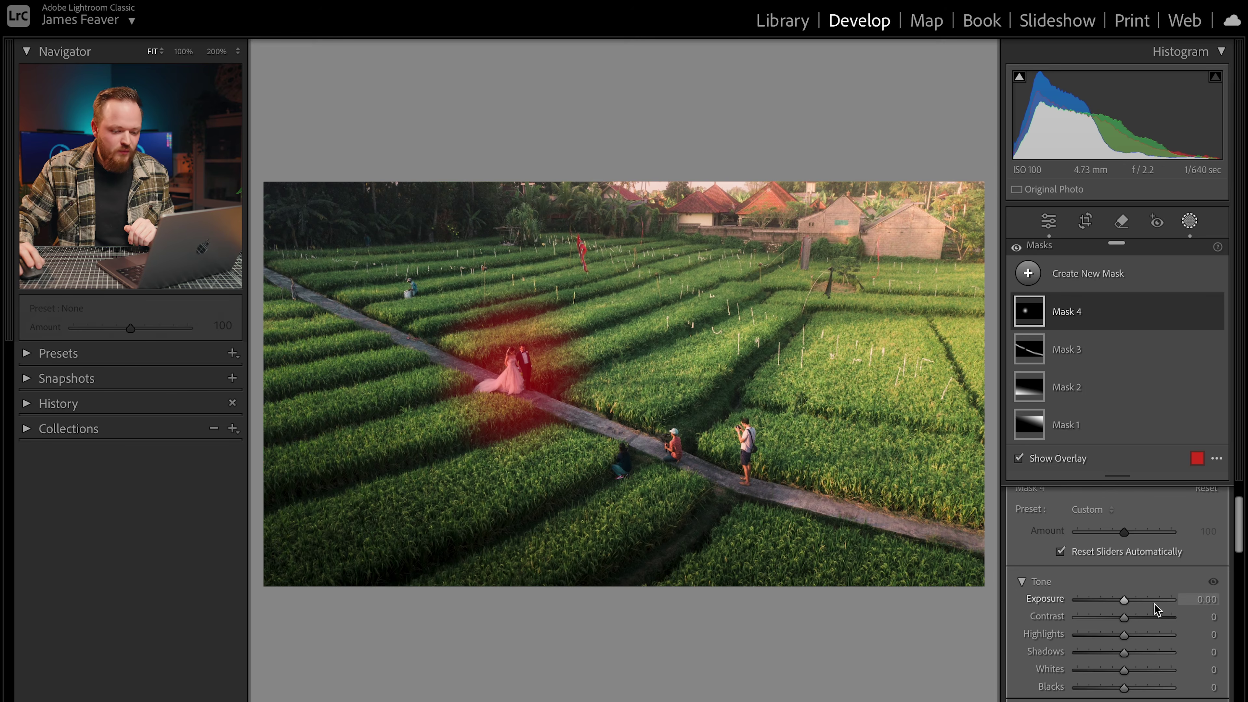
Hide the mask overlay and brighten the radial mask around the couple to Exposure 0.35
key("o")
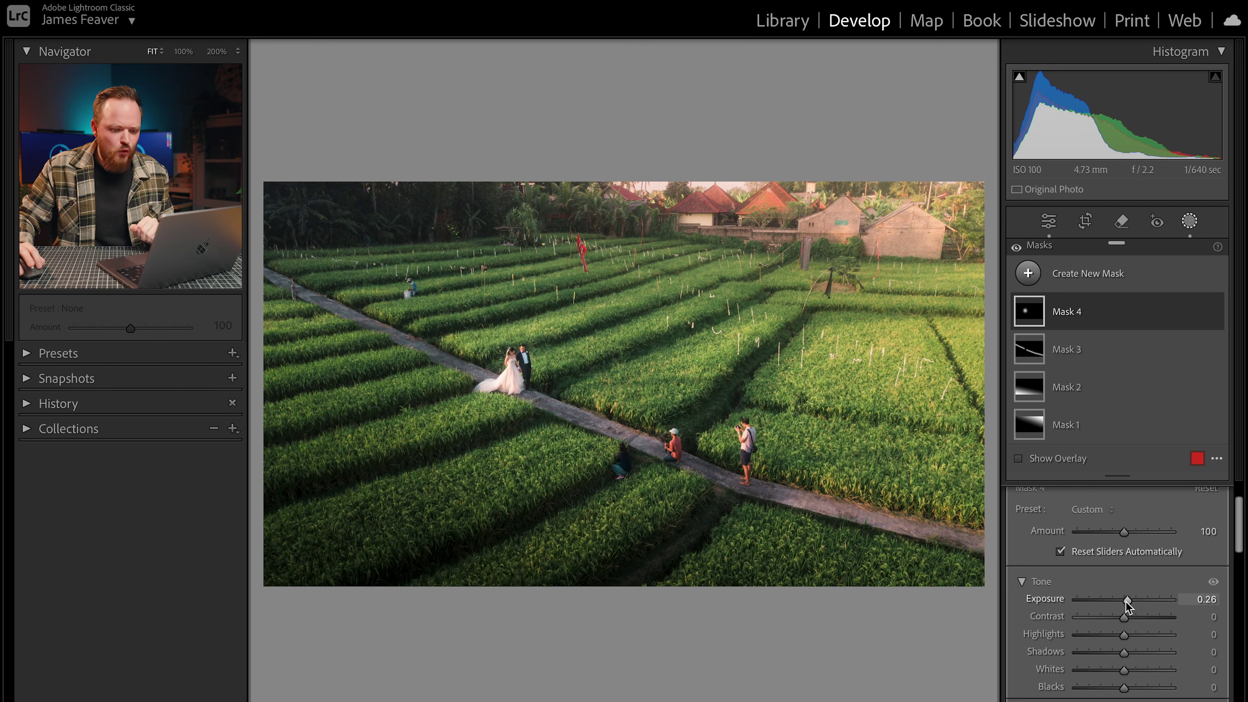
left_click(1192, 599)
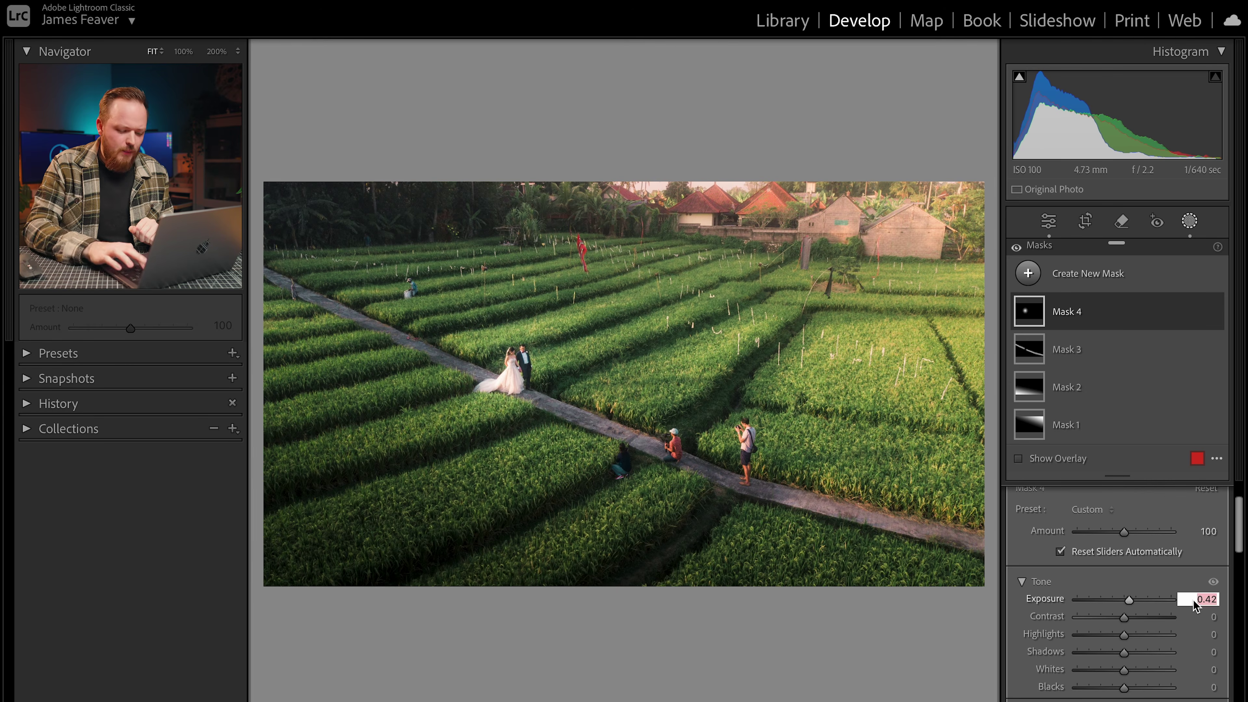
key("BackSpace")
type("0.35")
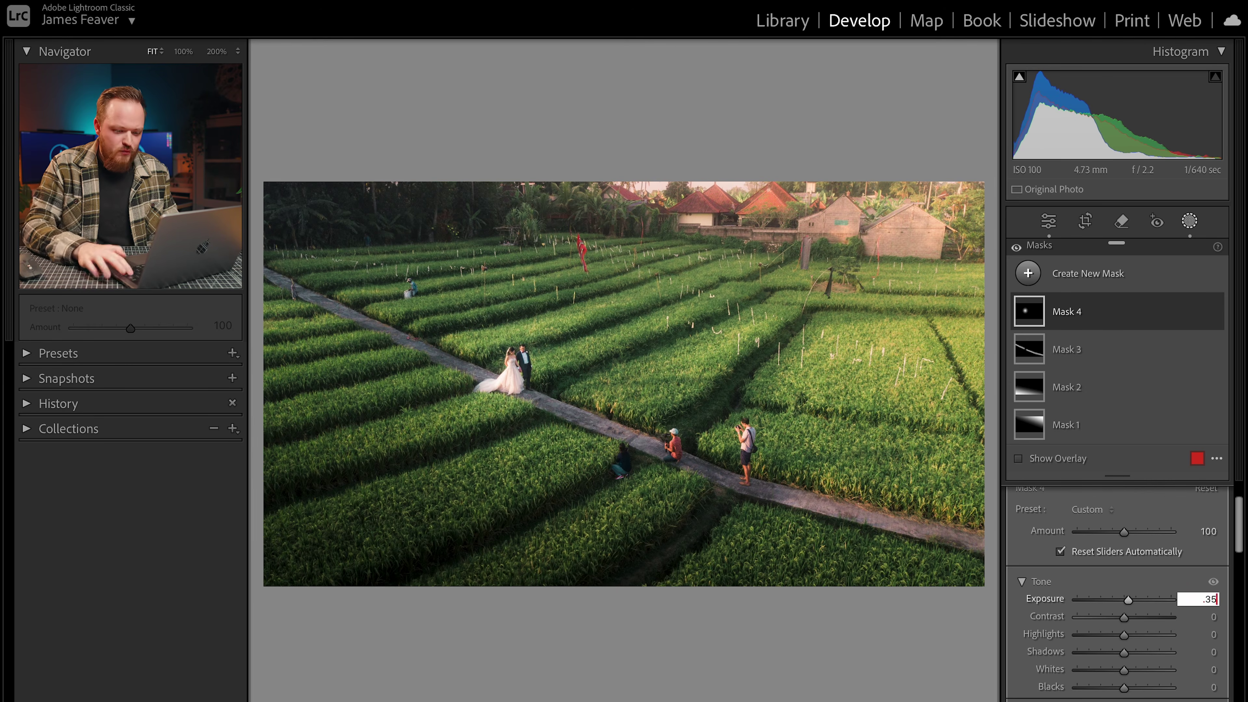
key("Return")
Enlarge the couple's radial mask slightly in width and height, and compare the photo with all masks off and on
left_click_drag(589, 372, 595, 372)
left_click_drag(516, 441, 515, 452)
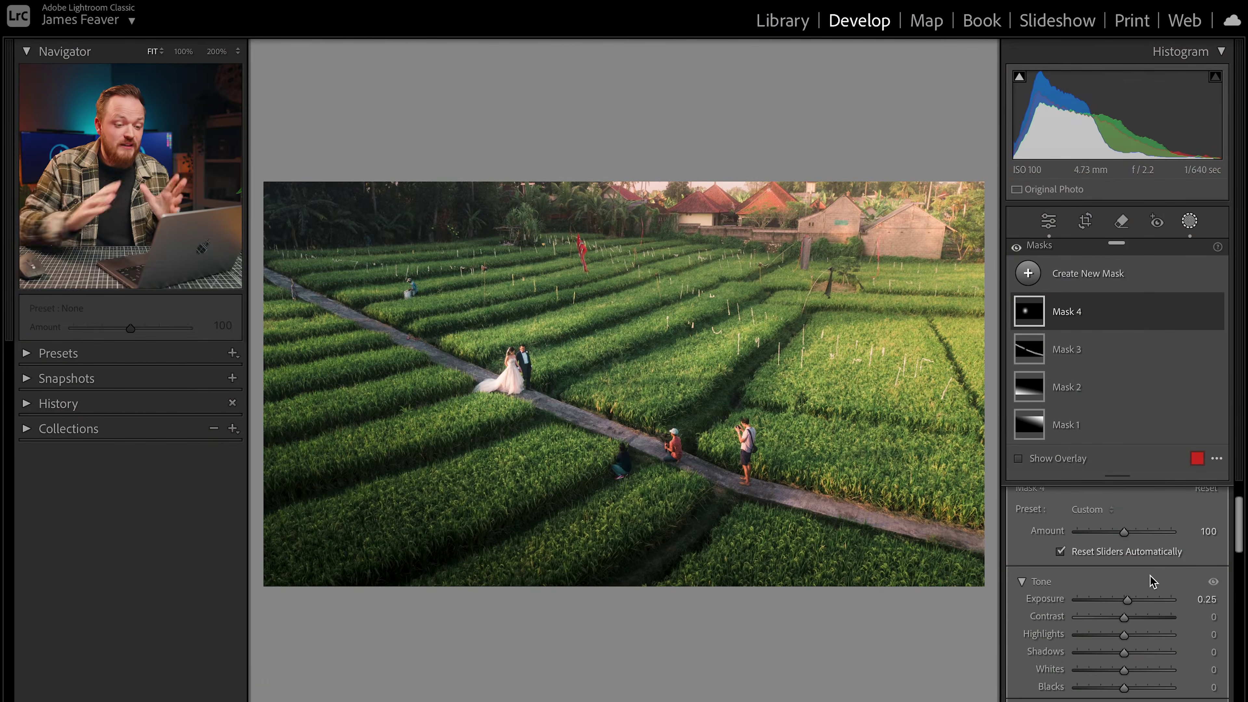
left_click(1017, 246)
left_click(1016, 247)
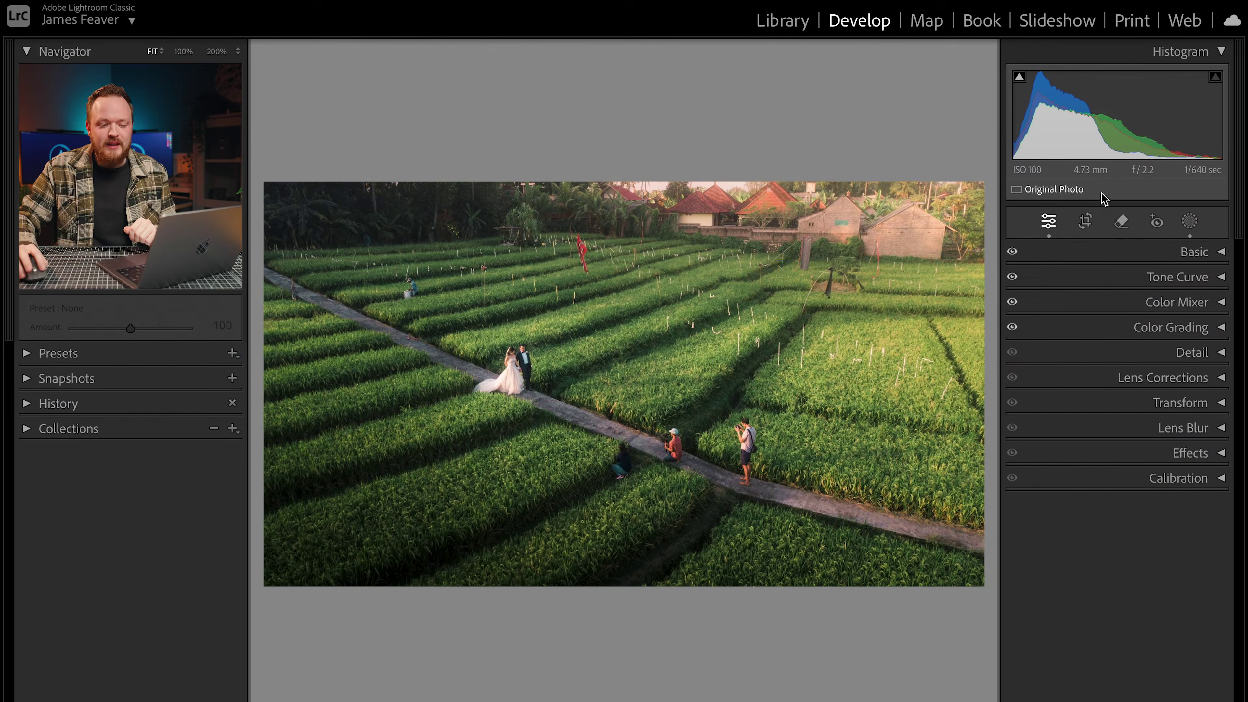
Add a post-crop vignette with Amount -20 and Feather 100
left_click(1191, 458)
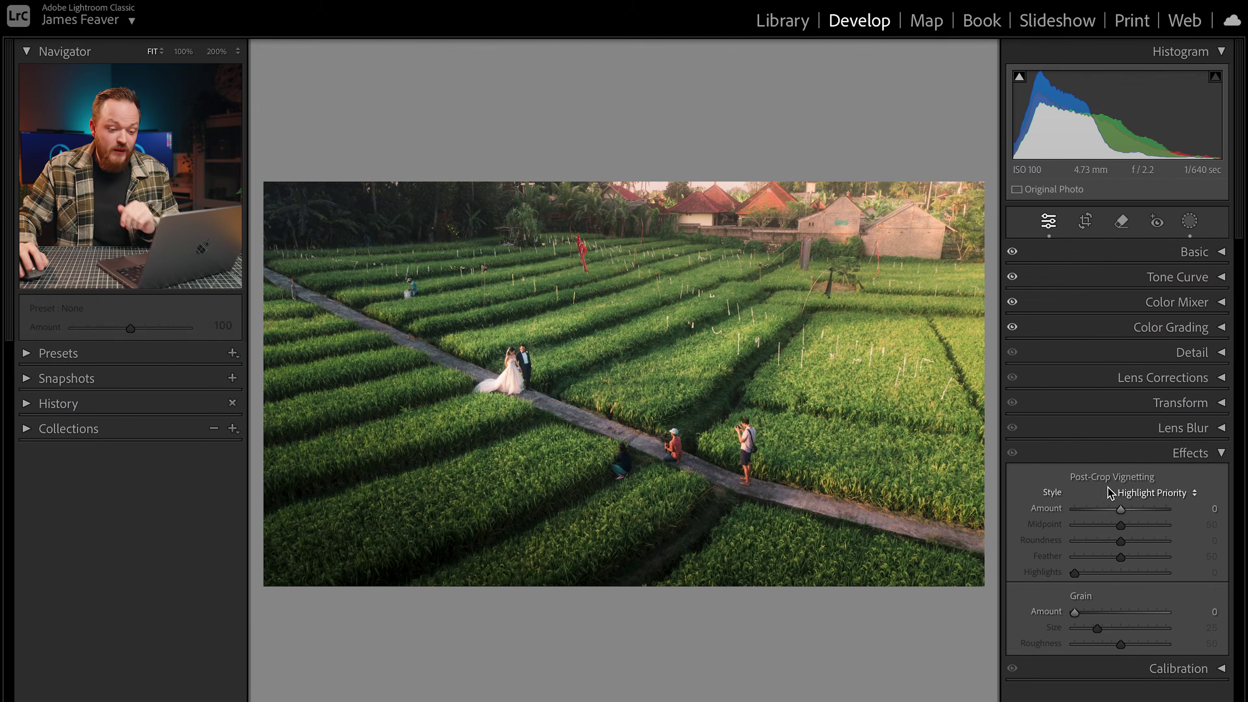
left_click(1204, 510)
type("-20")
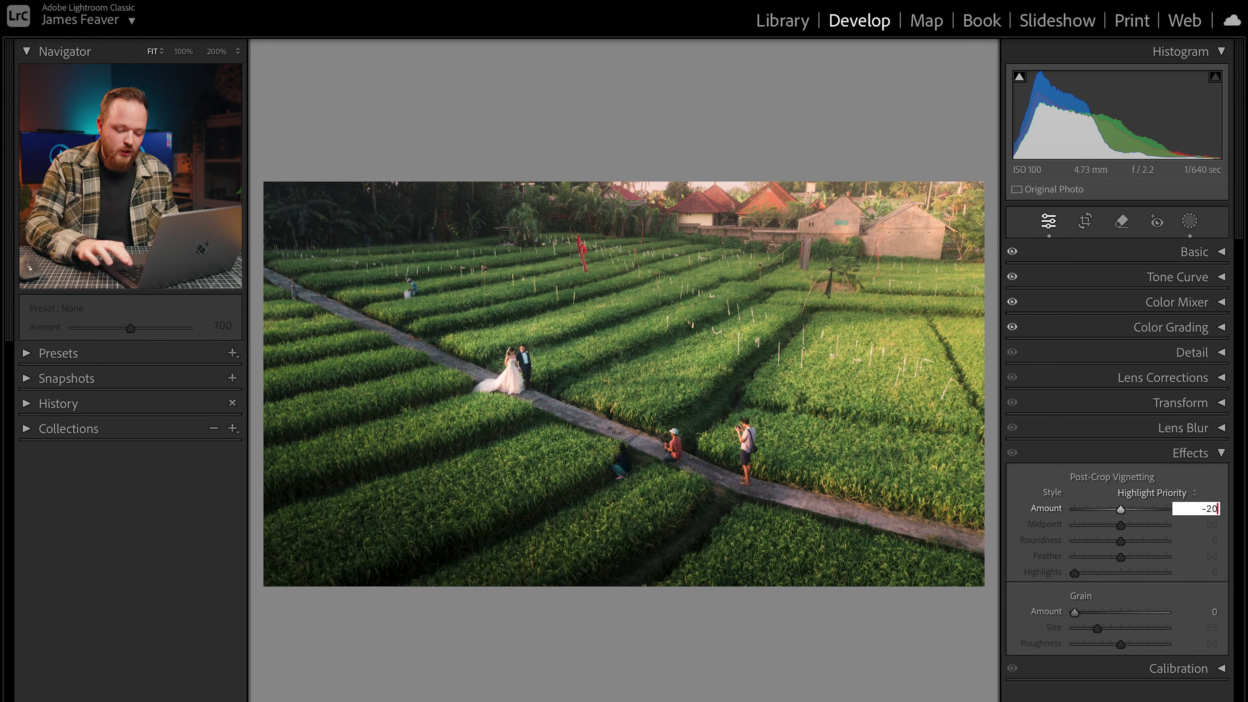
key("Return")
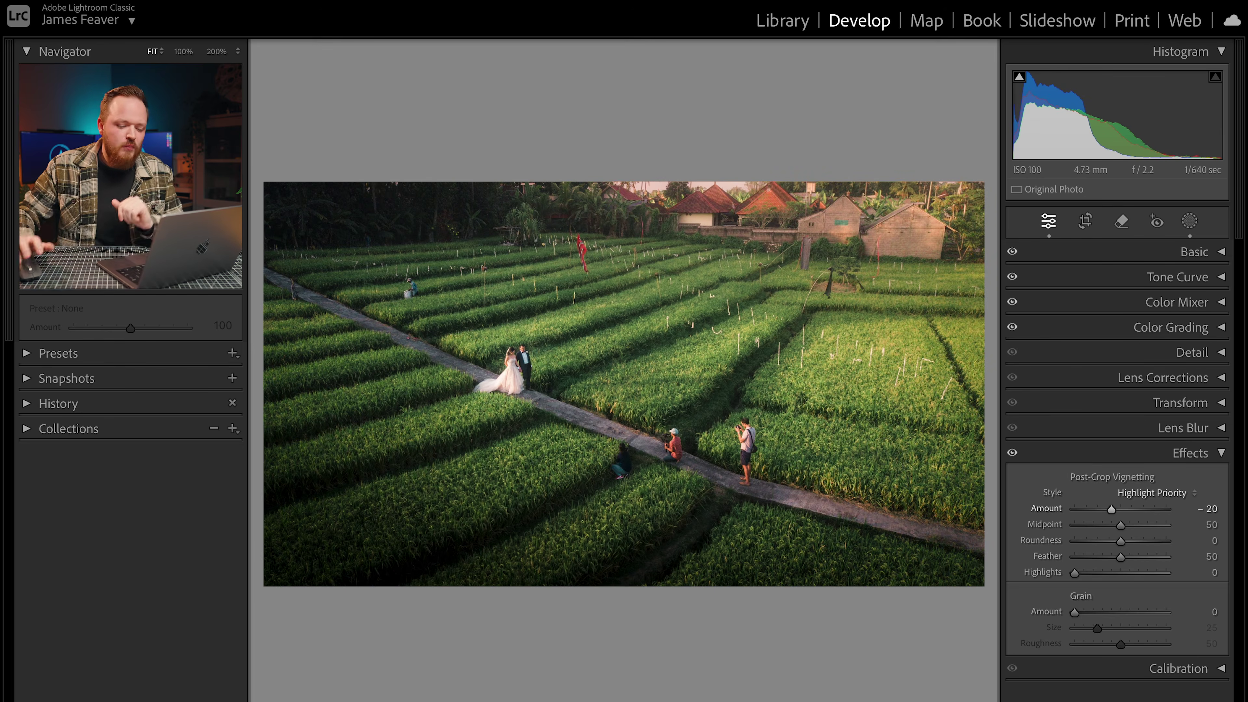
left_click_drag(1120, 556, 1168, 561)
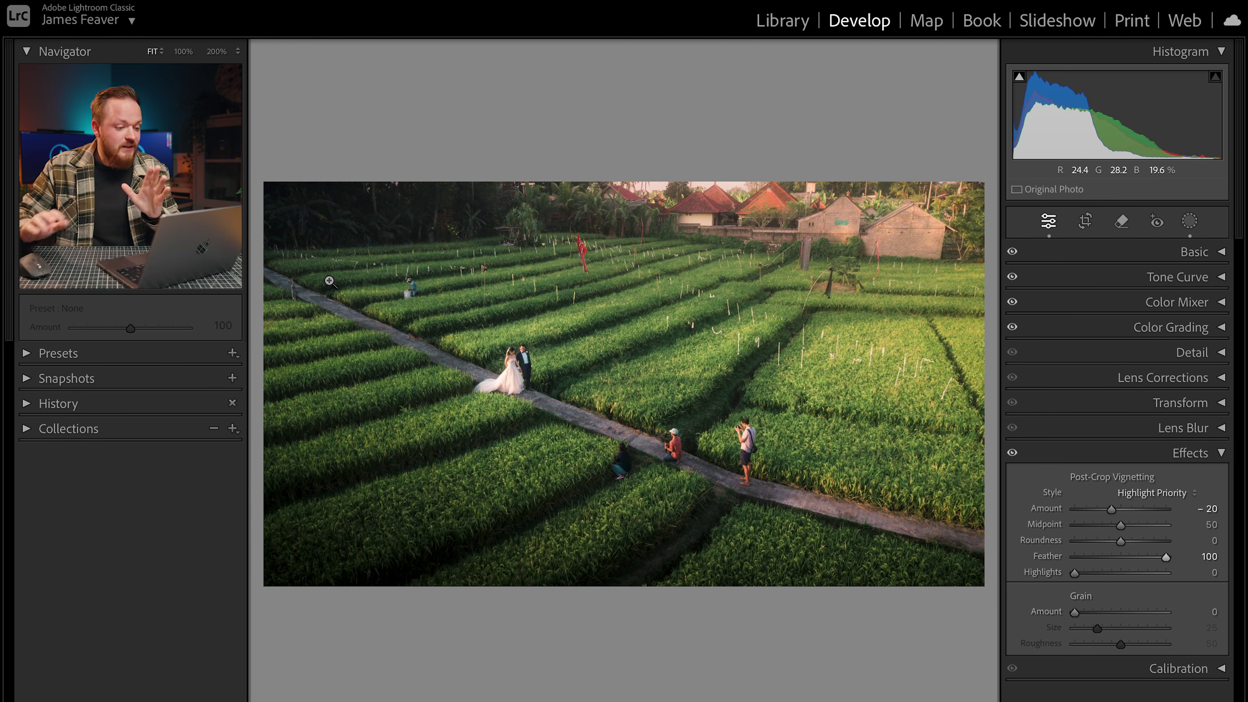
Zoom to 100% and mark the three people on and beside the path below the couple for generative removal
left_click(676, 436)
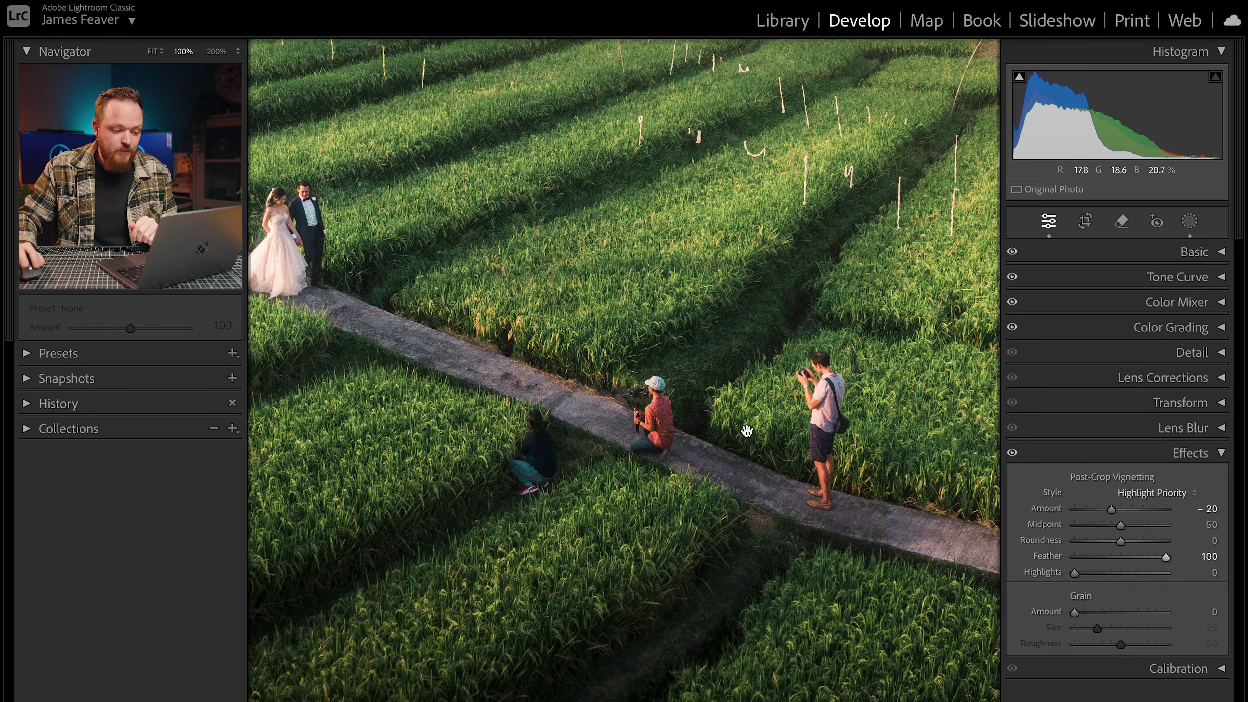
left_click_drag(482, 404, 699, 501)
left_click(698, 500)
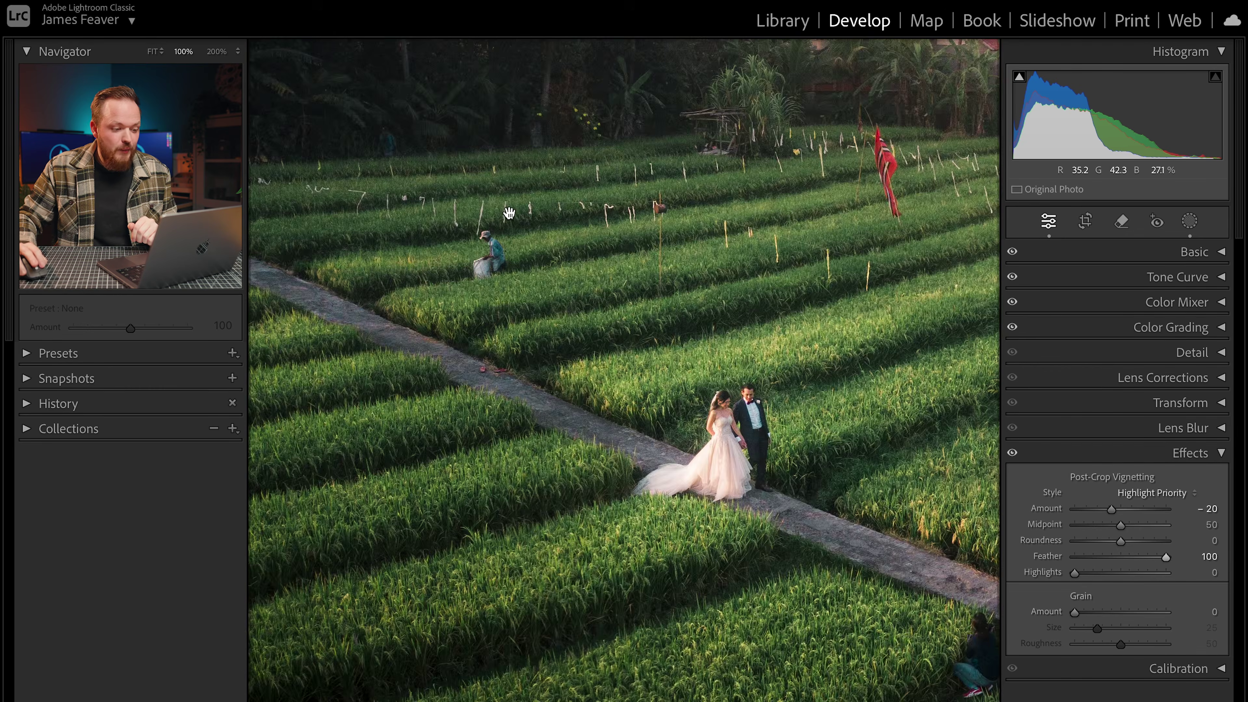
left_click(801, 428)
left_click(753, 413)
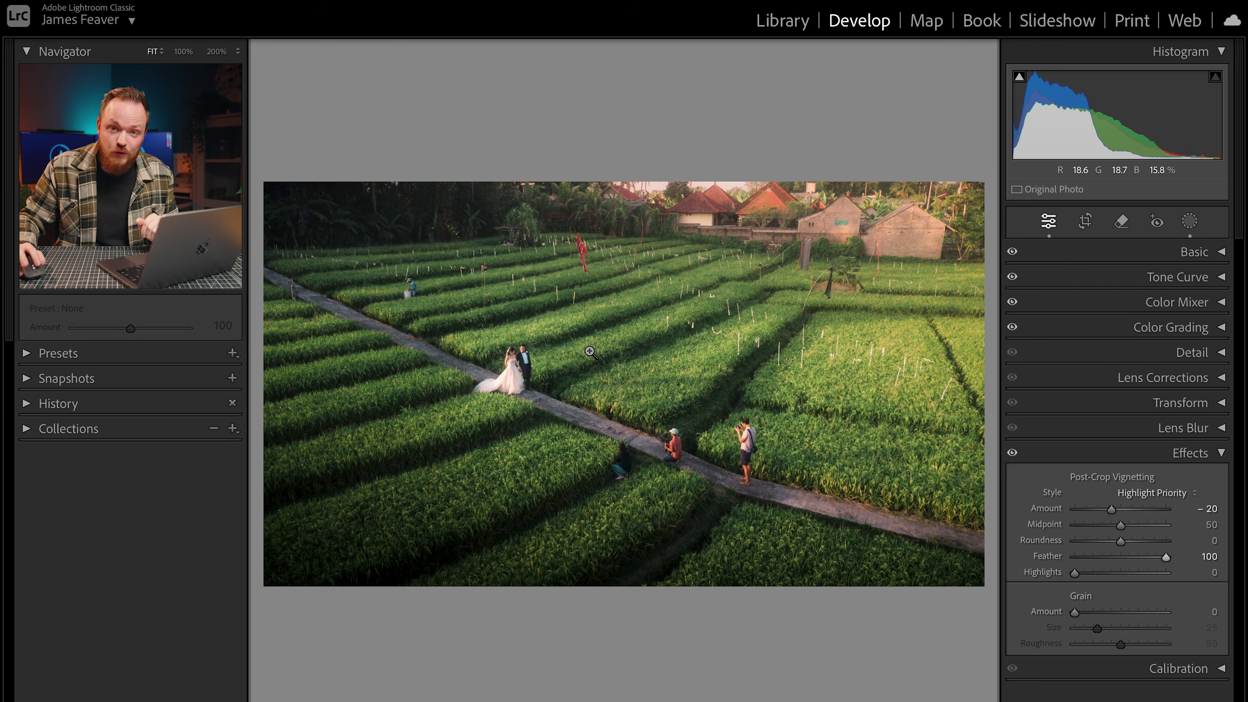
left_click(1121, 221)
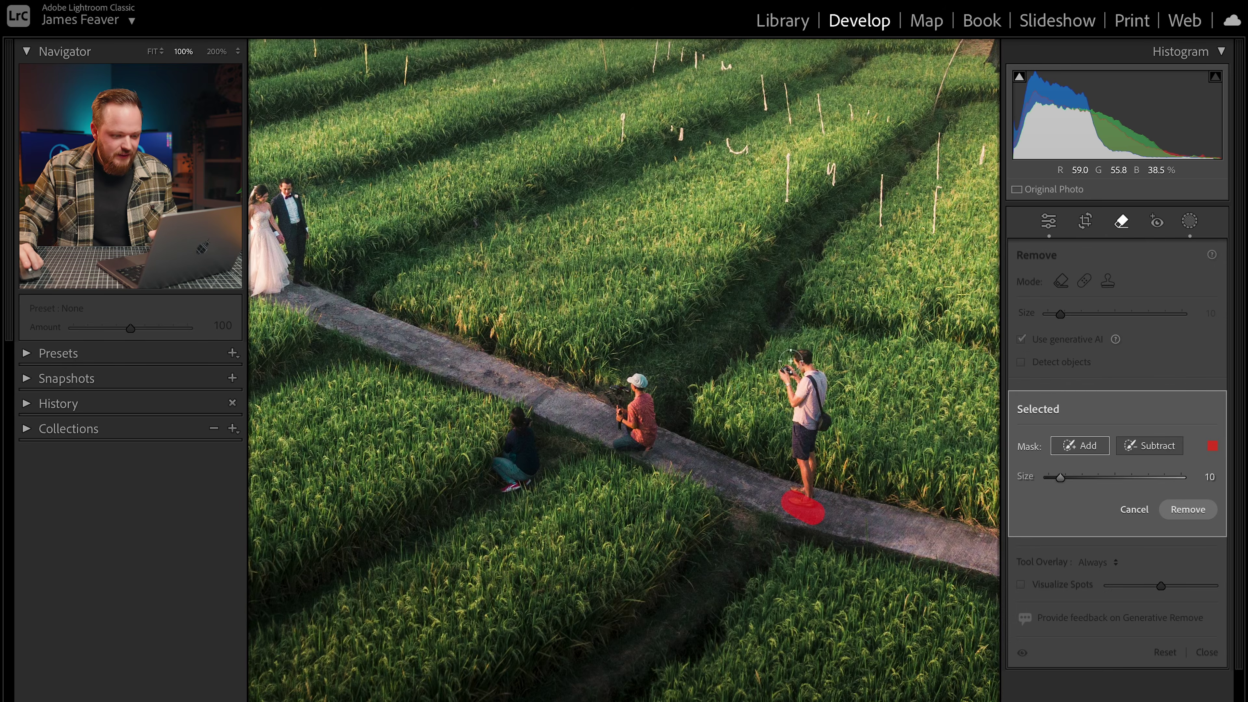
mouse_move(799, 351)
left_mouse_down()
mouse_move(820, 388)
mouse_move(783, 450)
mouse_move(797, 492)
mouse_move(831, 509)
mouse_move(830, 347)
mouse_move(797, 392)
mouse_move(787, 470)
left_mouse_up()
mouse_move(619, 388)
left_mouse_down()
mouse_move(652, 401)
mouse_move(662, 419)
mouse_move(630, 456)
mouse_move(646, 434)
mouse_move(646, 386)
mouse_move(611, 410)
mouse_move(627, 456)
left_mouse_up()
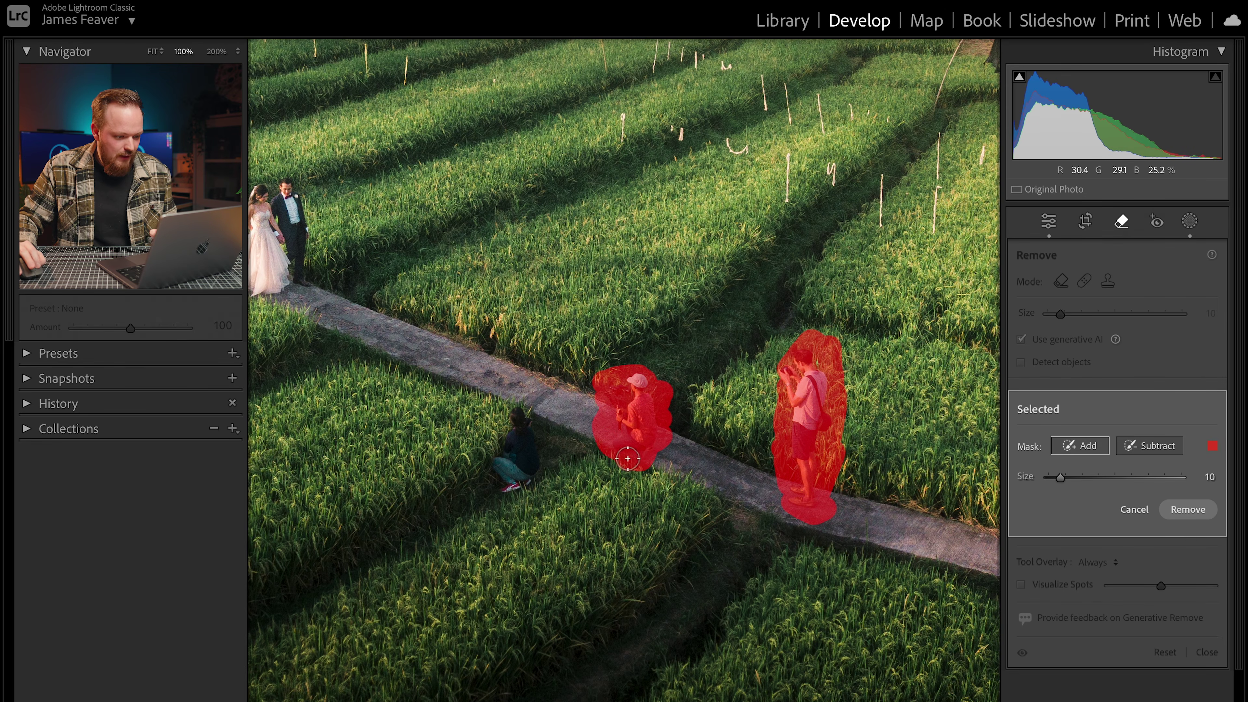
mouse_move(509, 424)
left_mouse_down()
mouse_move(542, 476)
mouse_move(513, 490)
mouse_move(495, 435)
mouse_move(546, 424)
mouse_move(506, 429)
mouse_move(518, 487)
mouse_move(542, 434)
mouse_move(510, 401)
mouse_move(490, 447)
mouse_move(499, 488)
left_mouse_up()
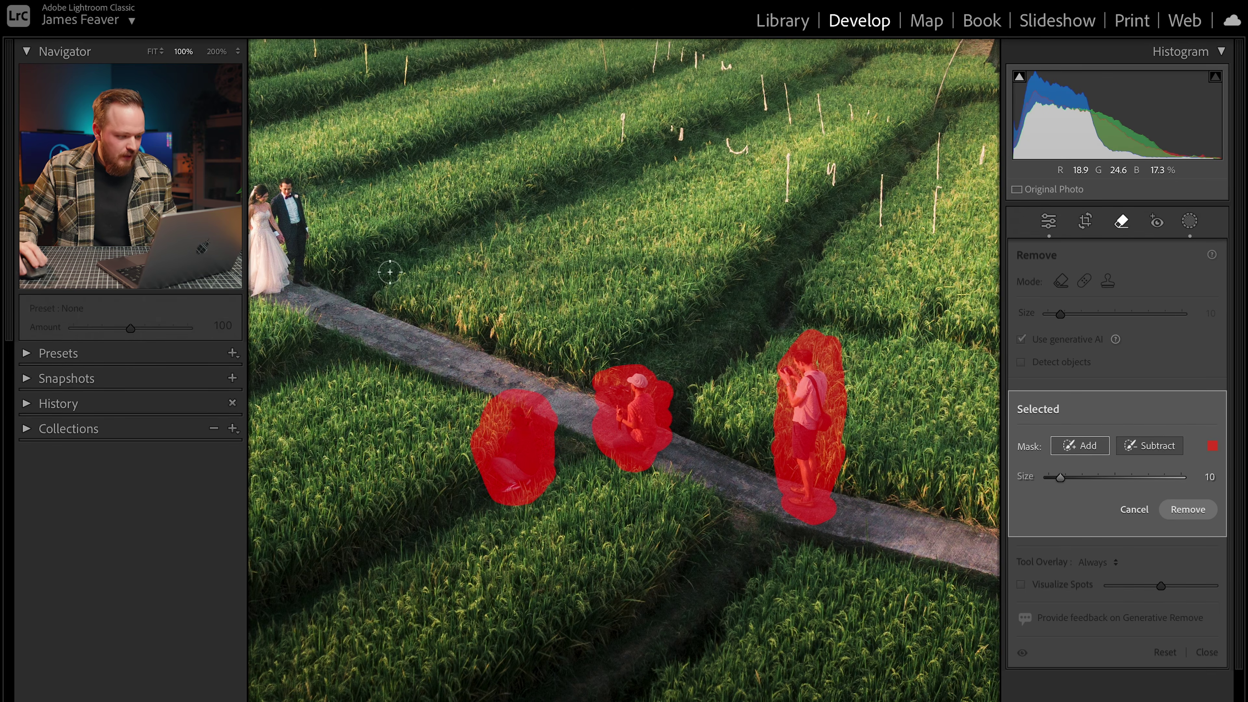
Mark the field worker and the figure by the dark tree line too, and remove all marked areas with generative AI
scroll(593, 385, "left", 10)
scroll(593, 385, "up", 5)
mouse_move(536, 339)
left_mouse_down()
mouse_move(551, 301)
mouse_move(565, 325)
mouse_move(536, 339)
mouse_move(550, 345)
left_mouse_up()
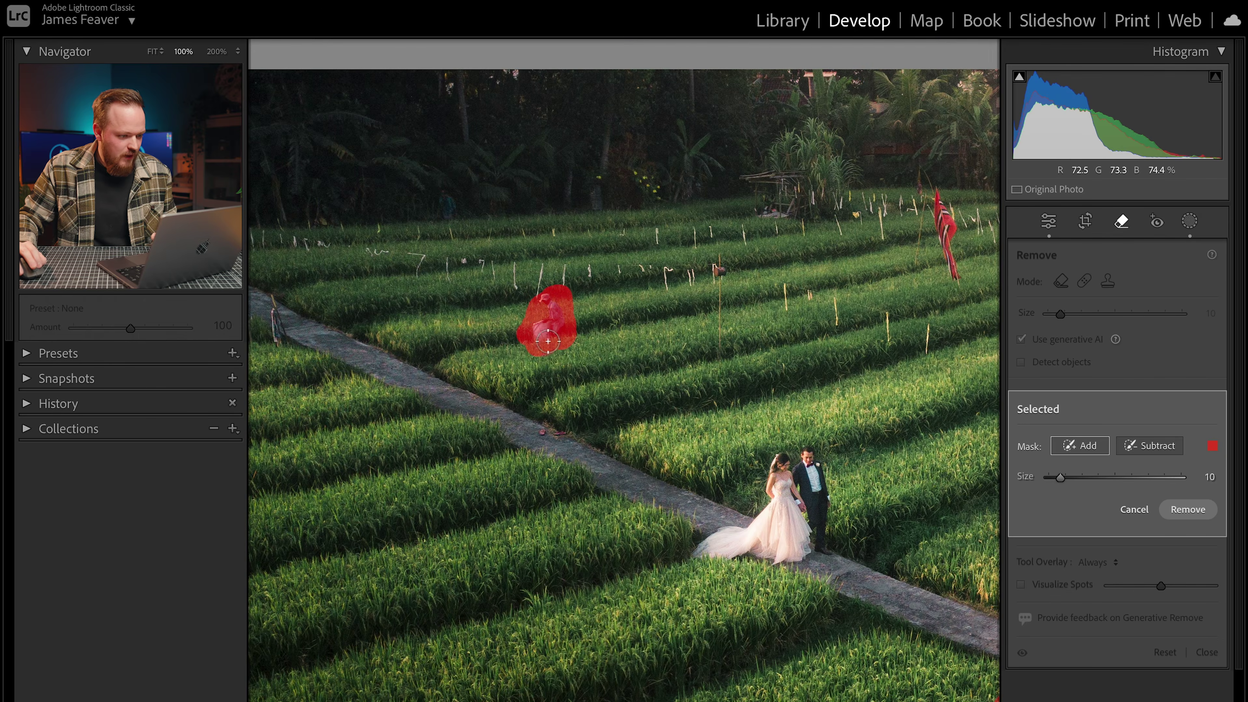
mouse_move(451, 219)
left_mouse_down()
mouse_move(447, 195)
mouse_move(452, 212)
mouse_move(431, 196)
left_mouse_up()
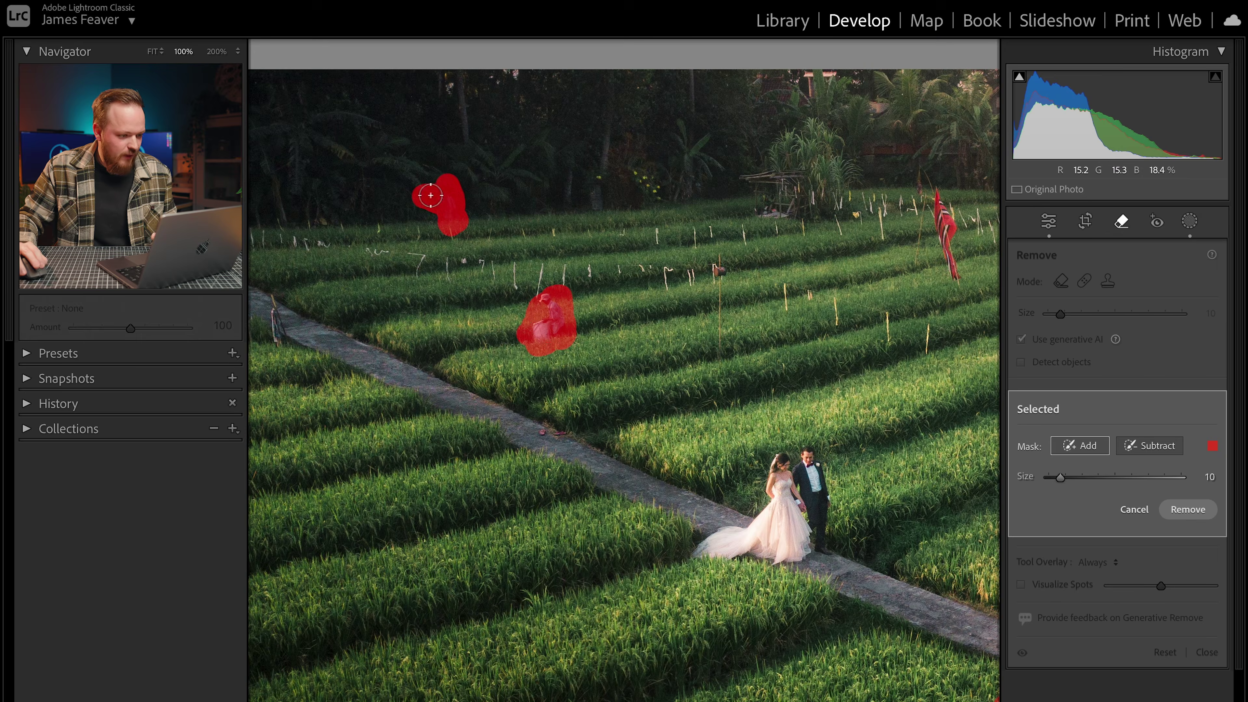
scroll(647, 403, "down", 1)
left_click_drag(647, 404, 565, 348)
key("z")
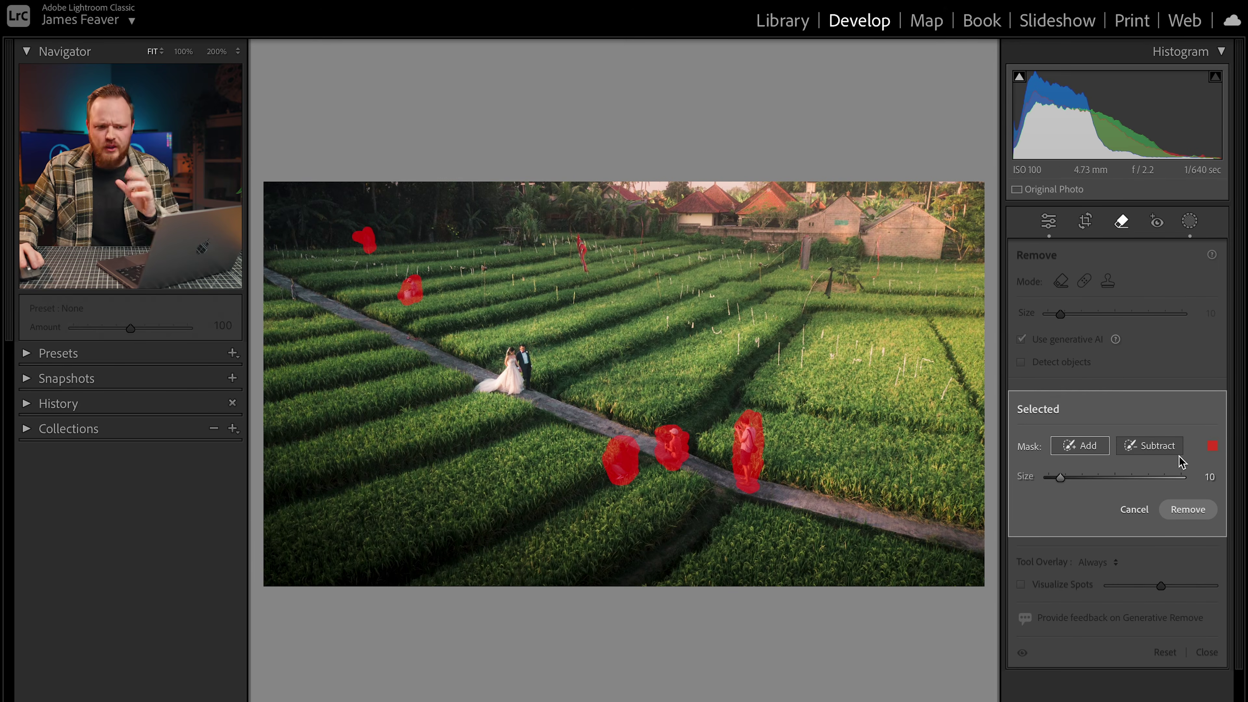
left_click(1187, 509)
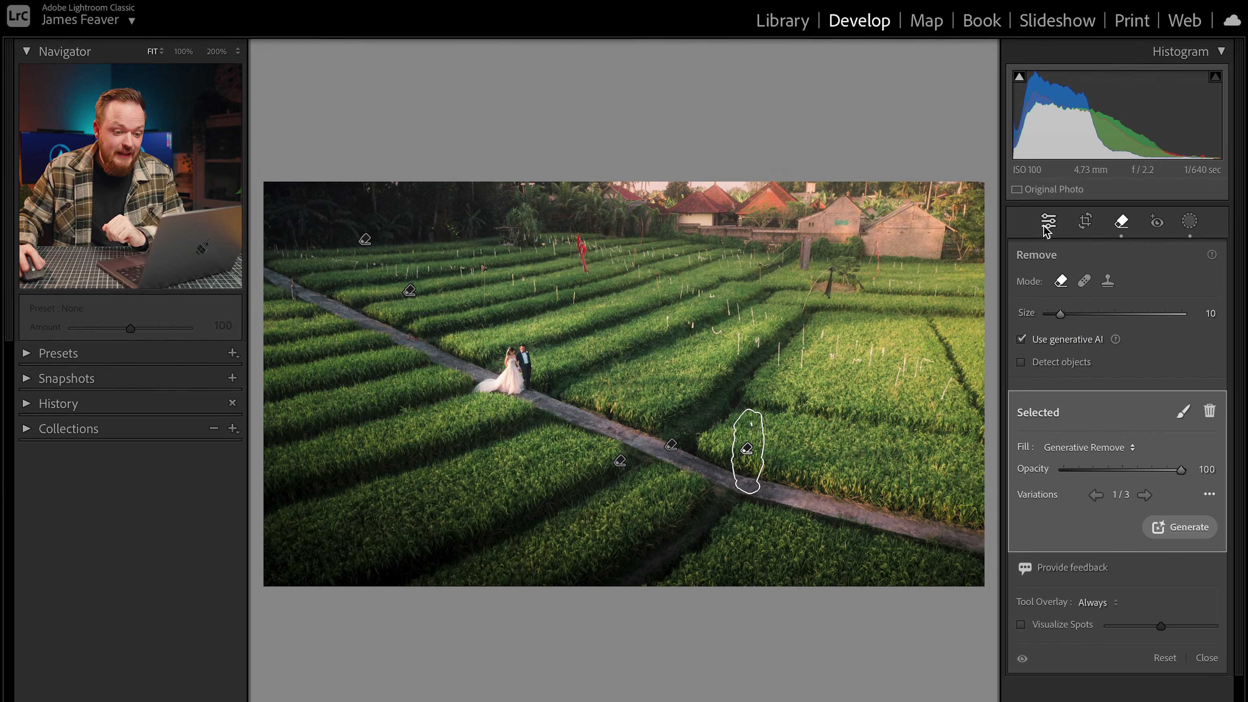
Inspect the cleaned-up path at 100% and compare the finished photo with its unedited version
left_click(1049, 221)
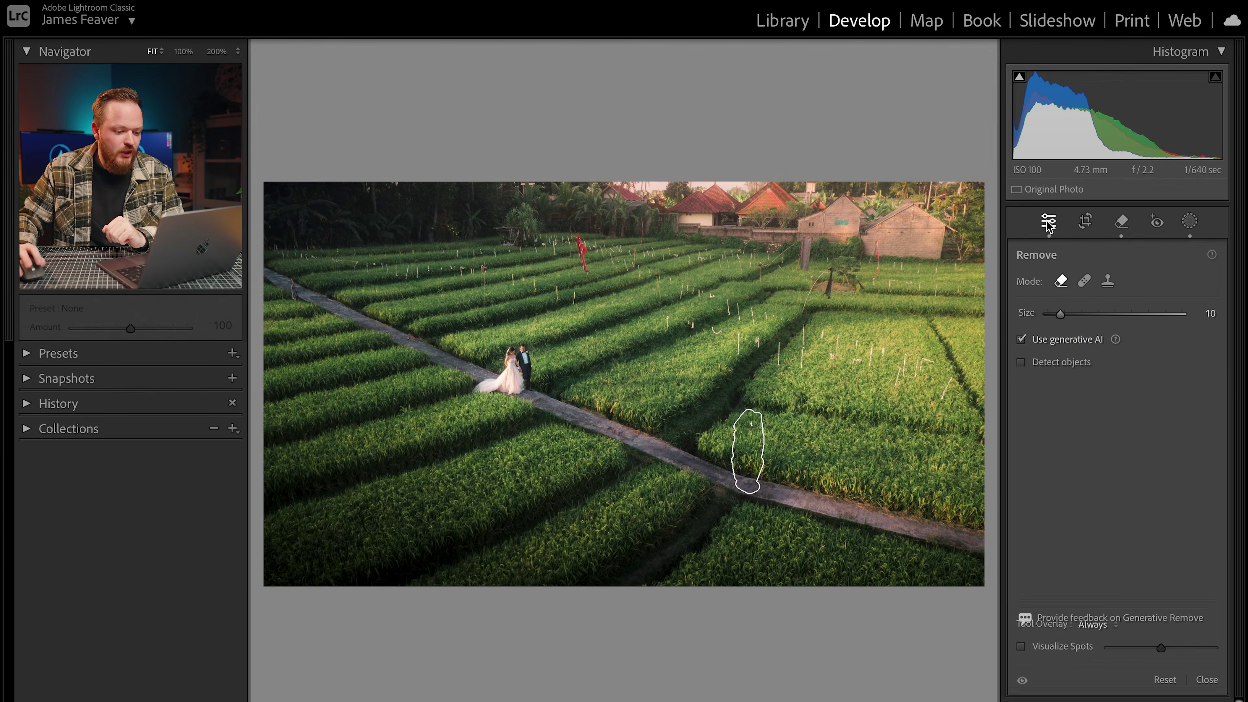
left_click(747, 536)
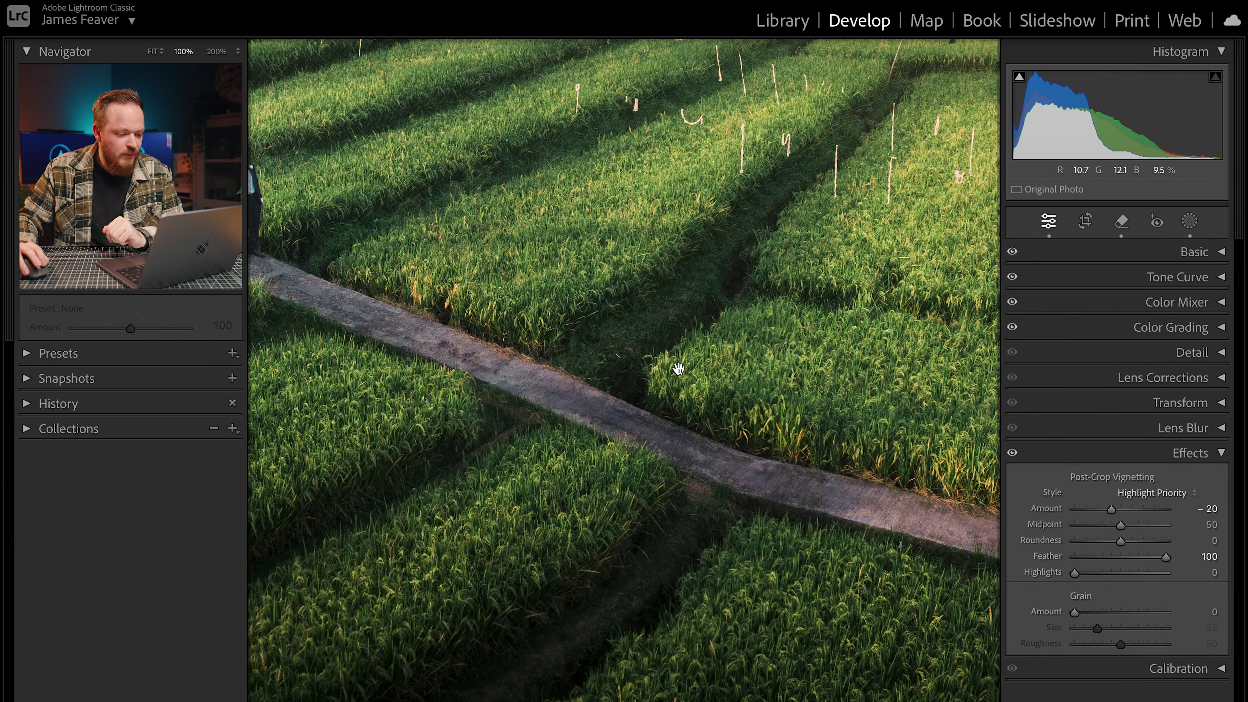
left_click(714, 517)
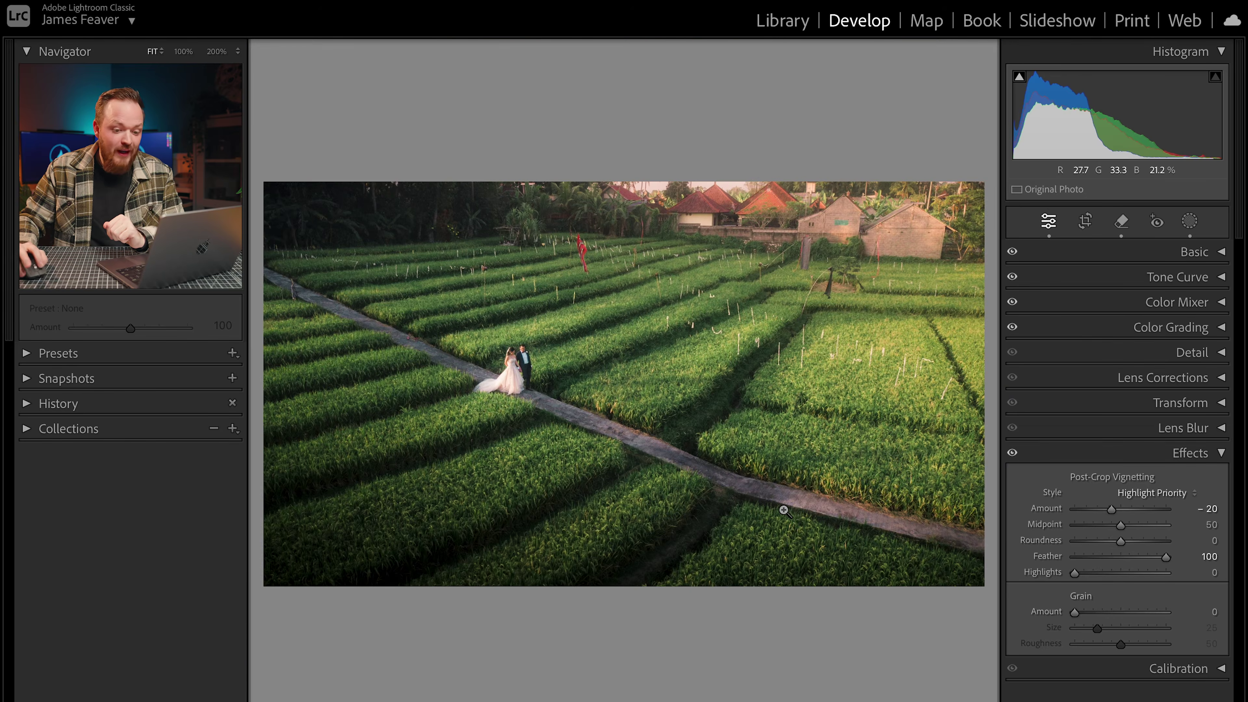
left_click(1205, 455)
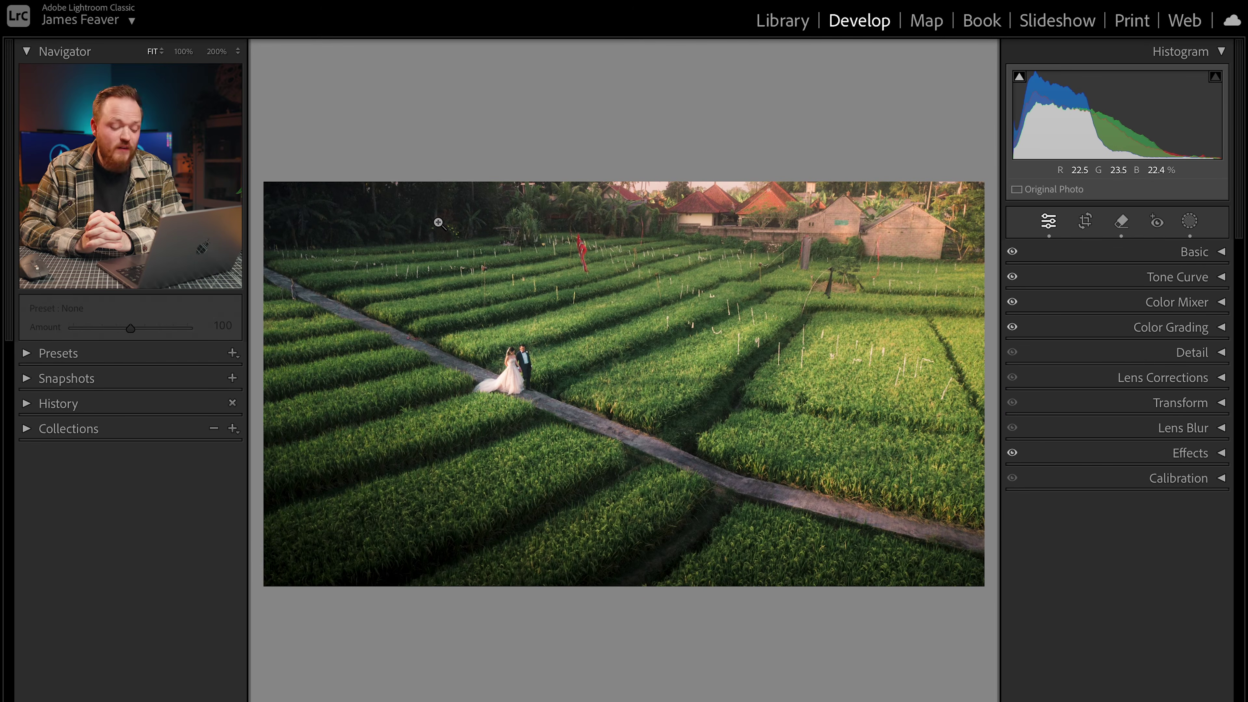
key("backslash")
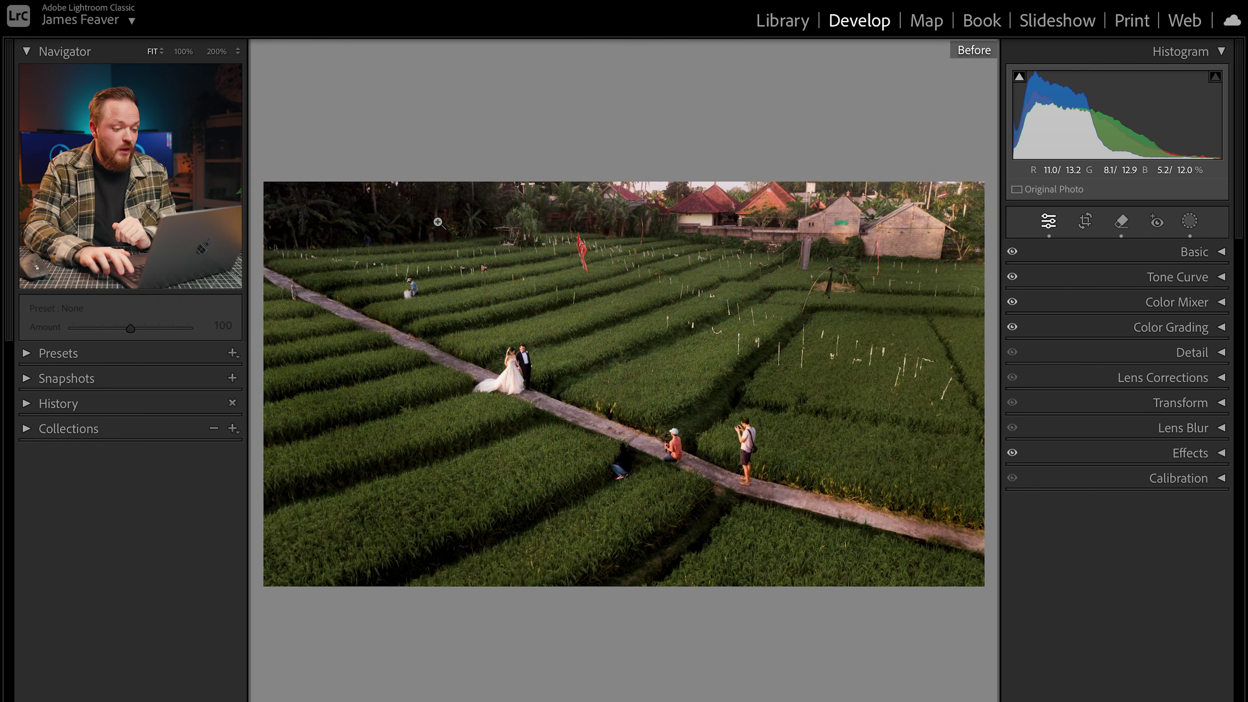
key("backslash")
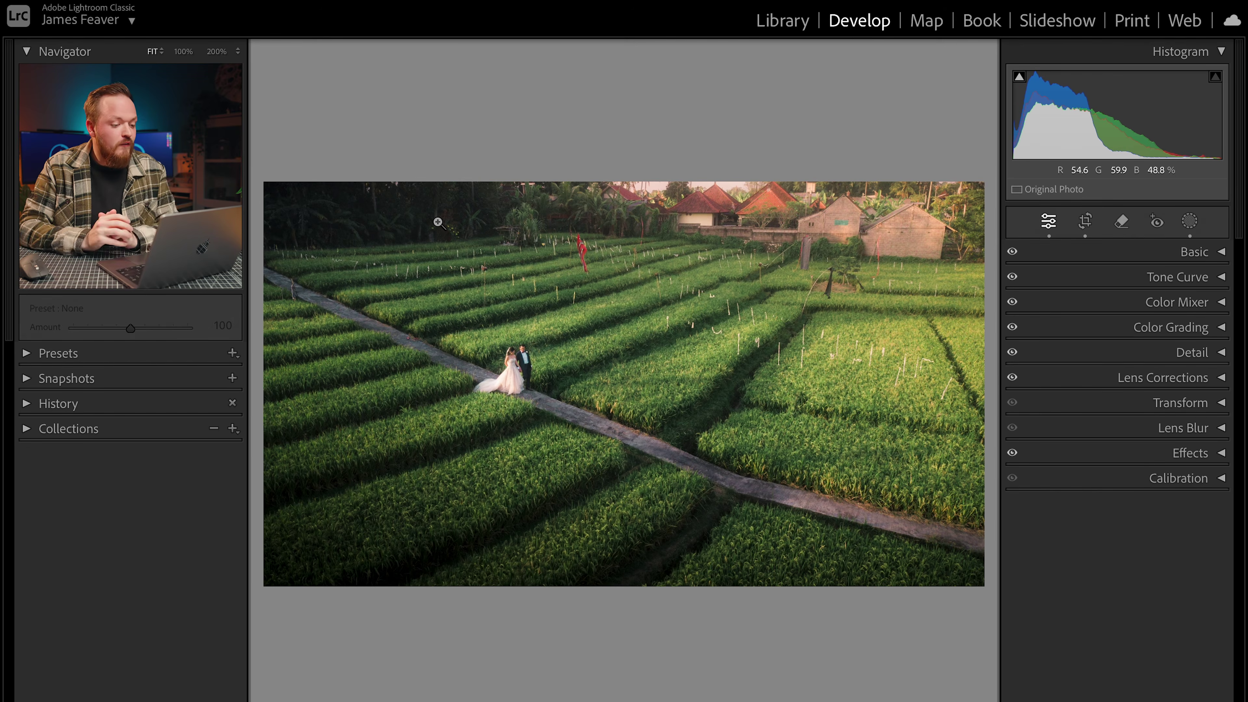
Open the next photo, the couple embracing under the tree, and compare it with its unedited version
key("Right")
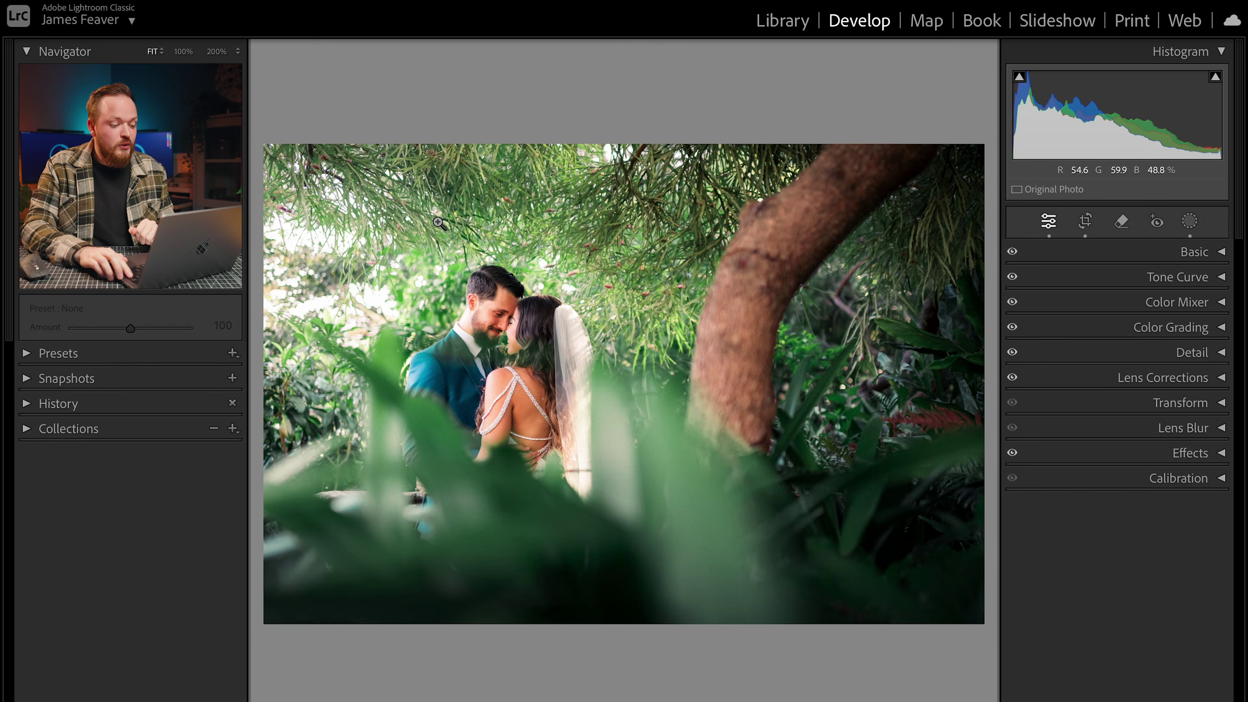
key("backslash")
key("backslash")
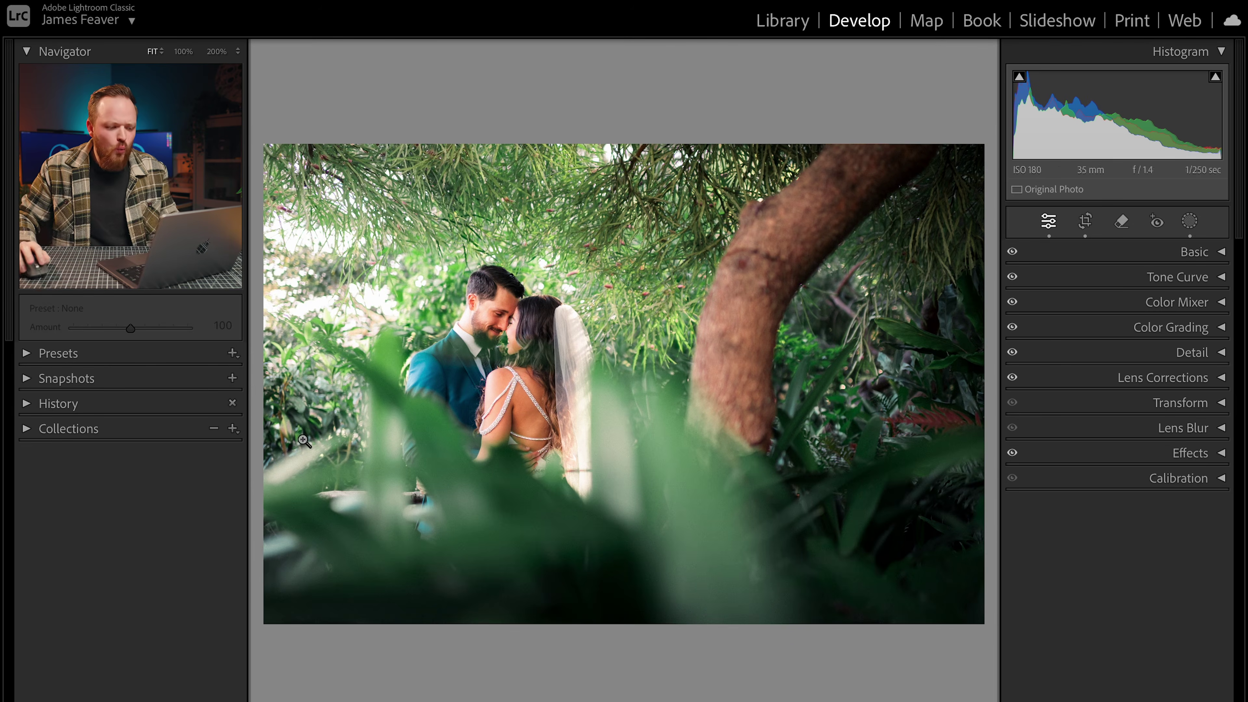
Review the area and settings of the Lighten Mask and Darken Mask, and compare the tree photo with its original again
left_click(1189, 221)
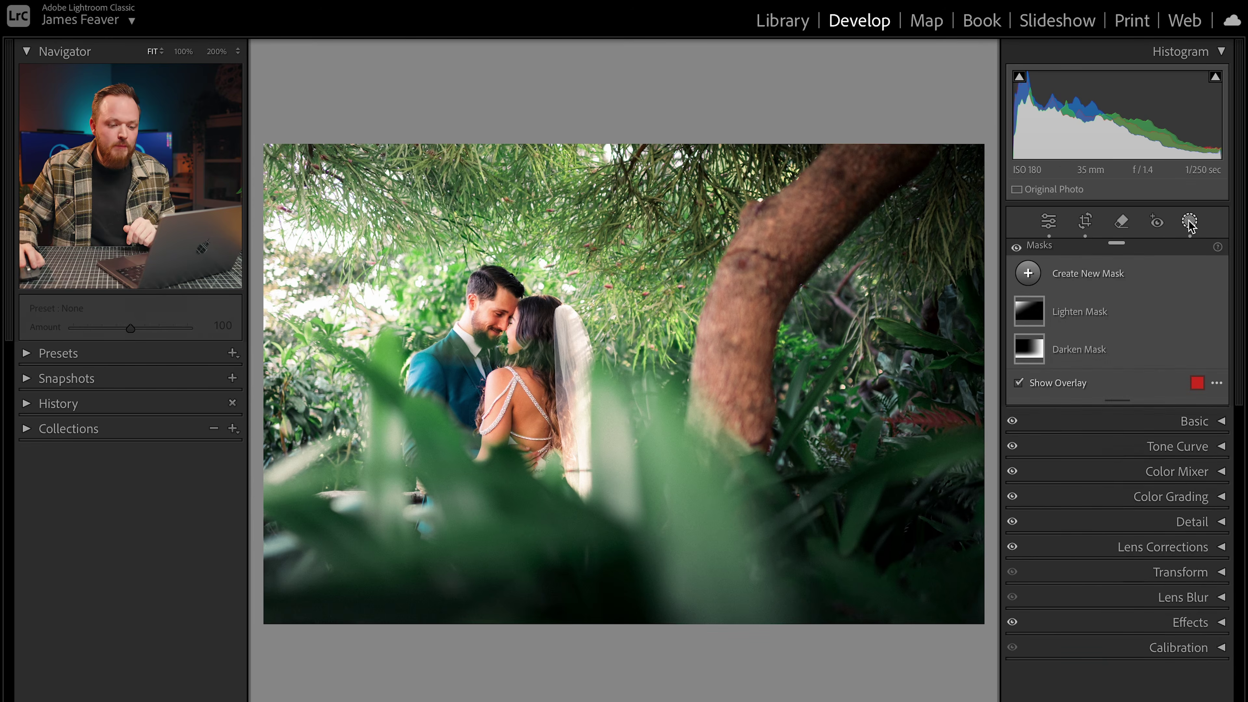
left_click(1028, 314)
key("o")
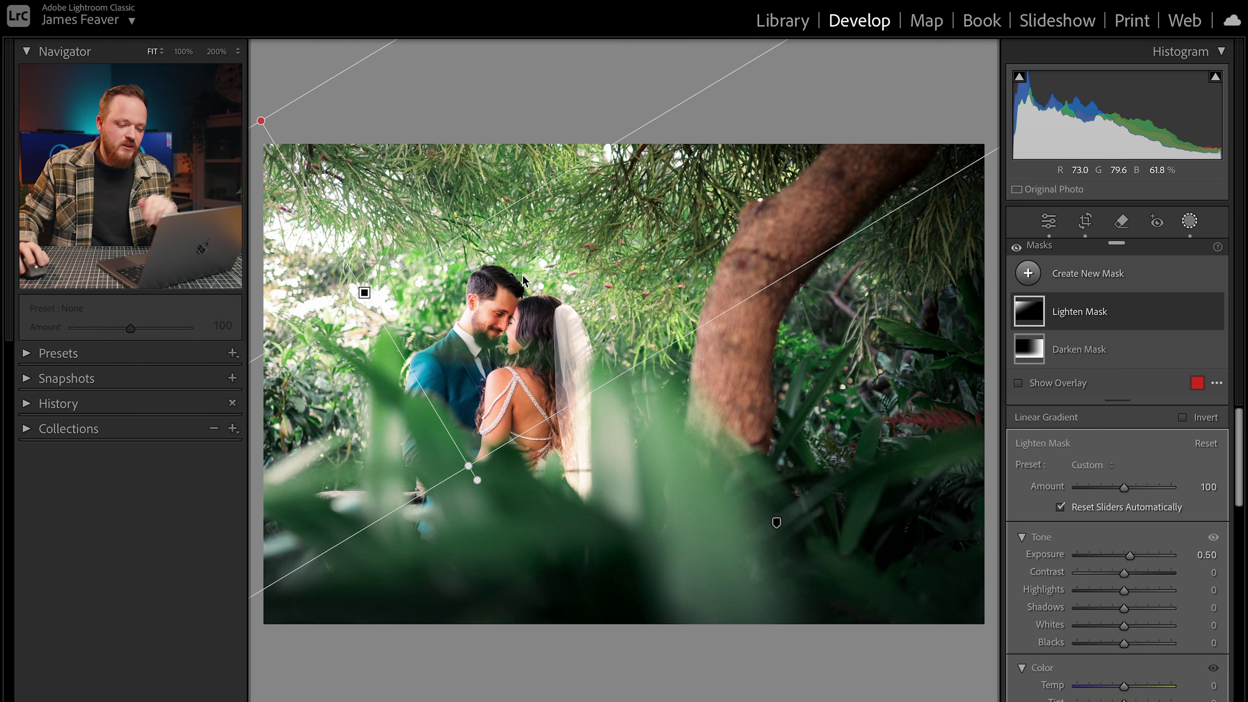
left_click(1035, 359)
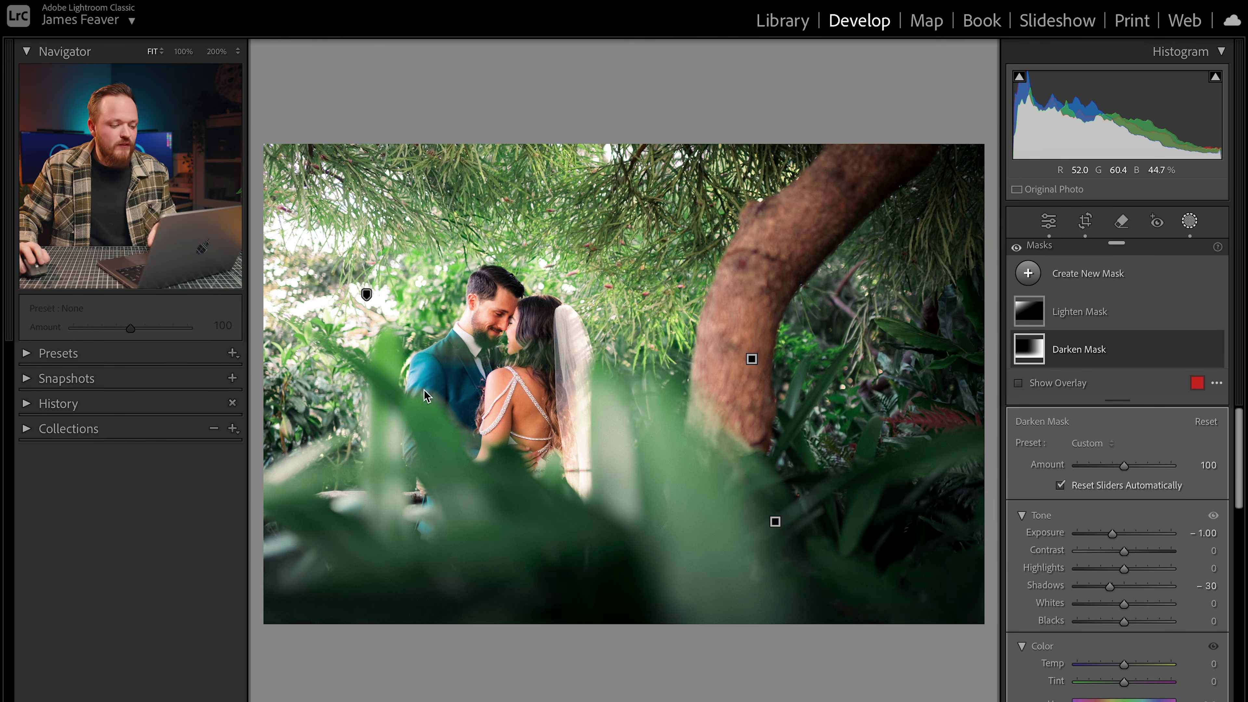
left_click(1049, 222)
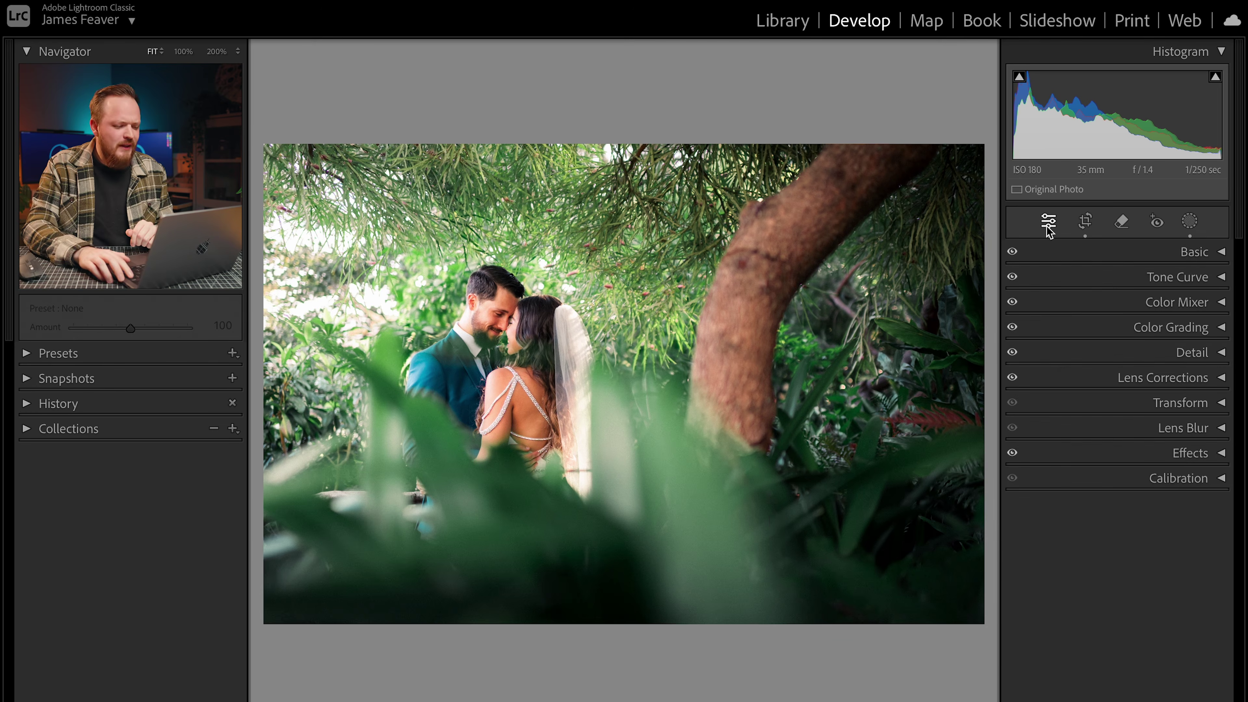
key("backslash")
key("backslash")
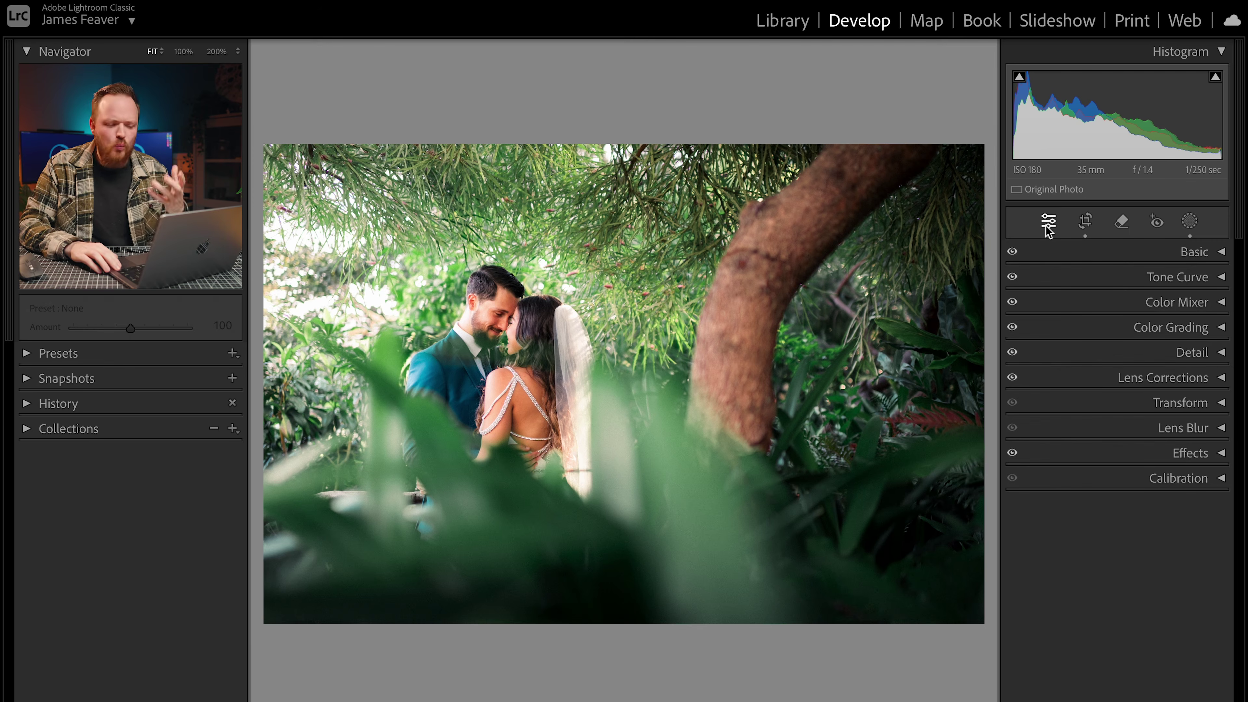
Open the next photo, the couple on the grass by the water, and compare it with its unedited version
key("Right")
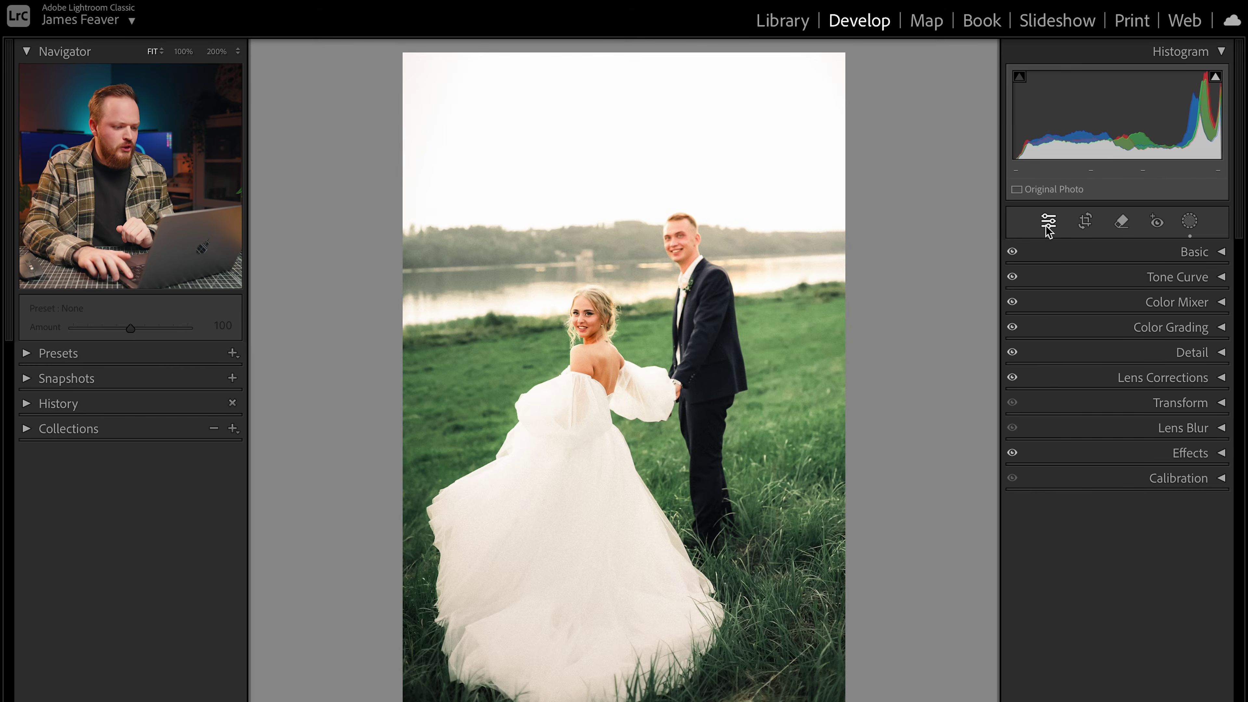
key("backslash")
key("backslash")
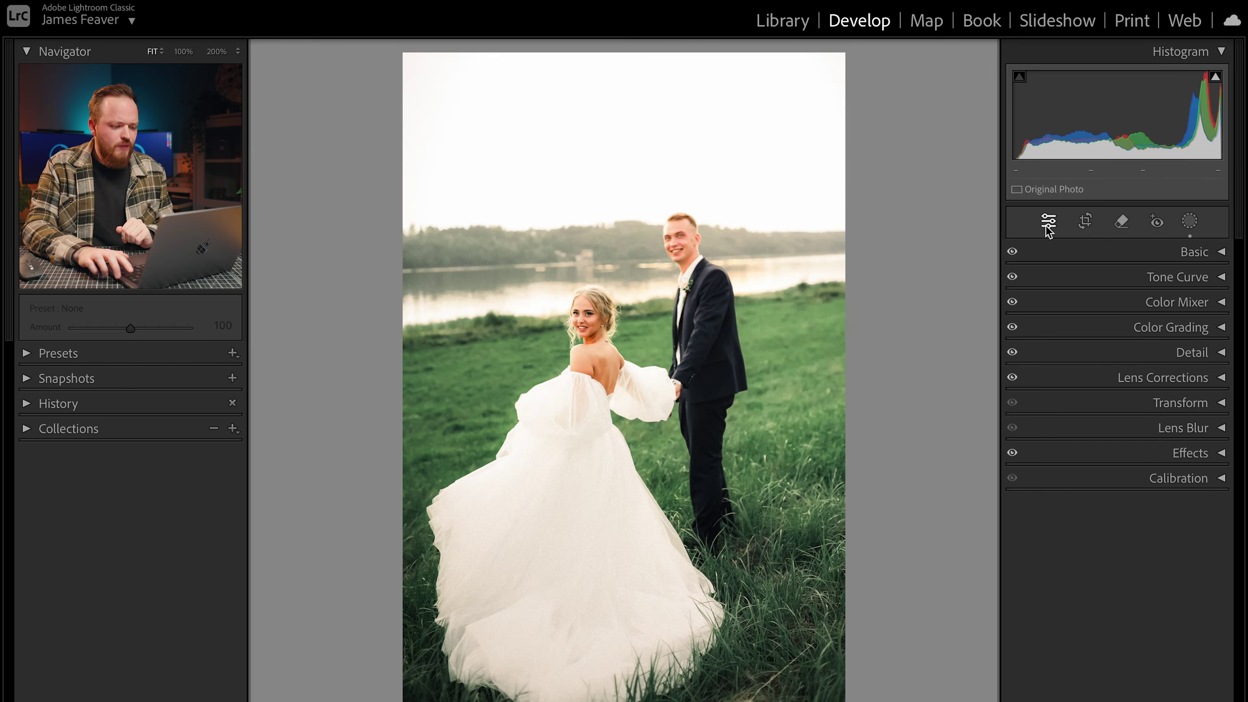